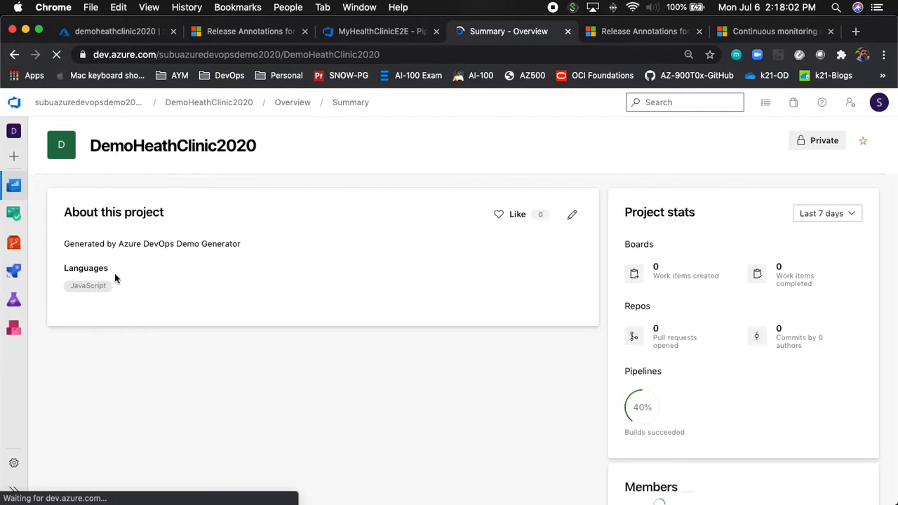
Step: Open the deployment tasks of the PROD stage in the MyHealthClinicE2E release pipeline
{"action": "mouse_move", "coordinate": [13, 272]}
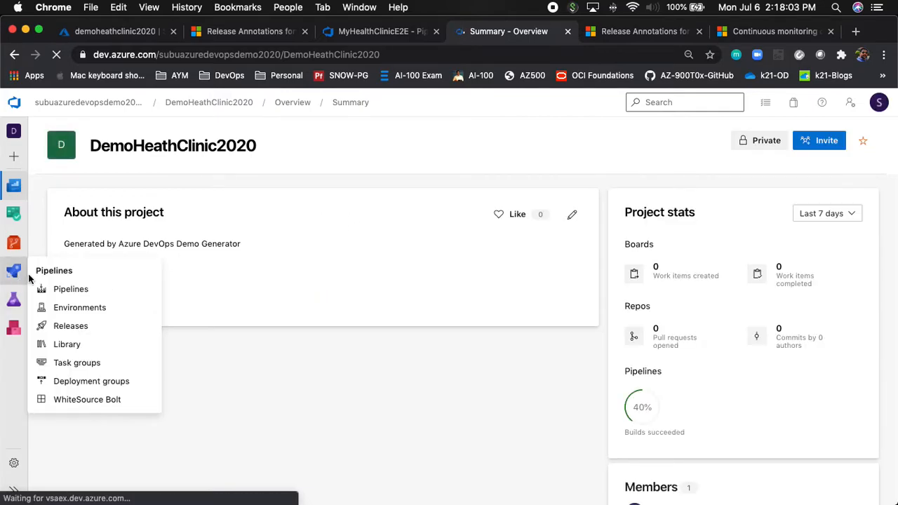
{"action": "left_click", "coordinate": [93, 328]}
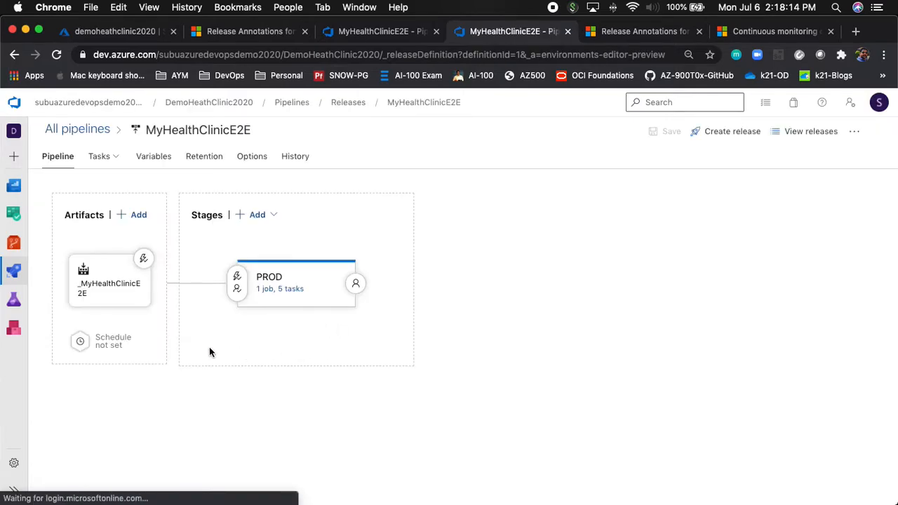
{"action": "left_click", "coordinate": [294, 290]}
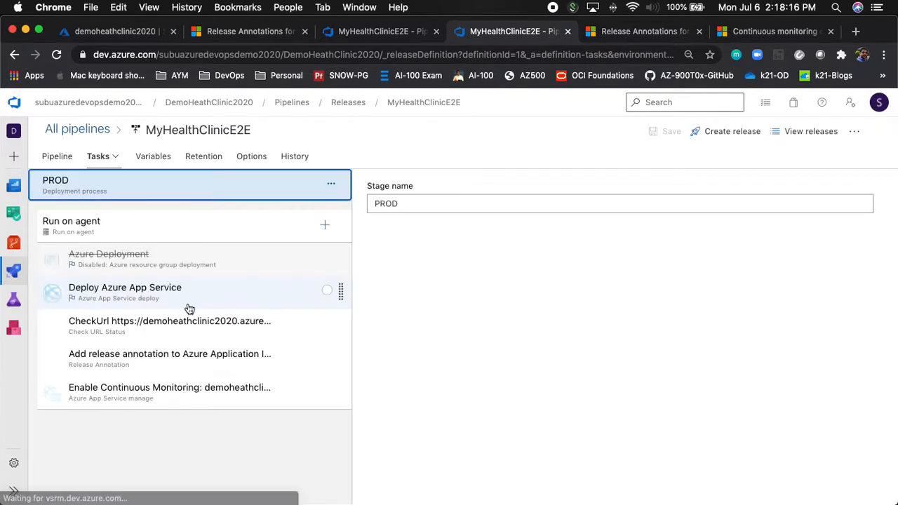
Step: Review the settings of the existing CheckUrl, release annotation and Enable Continuous Monitoring tasks in the PROD stage
{"action": "left_click", "coordinate": [153, 324]}
{"action": "left_click", "coordinate": [436, 414]}
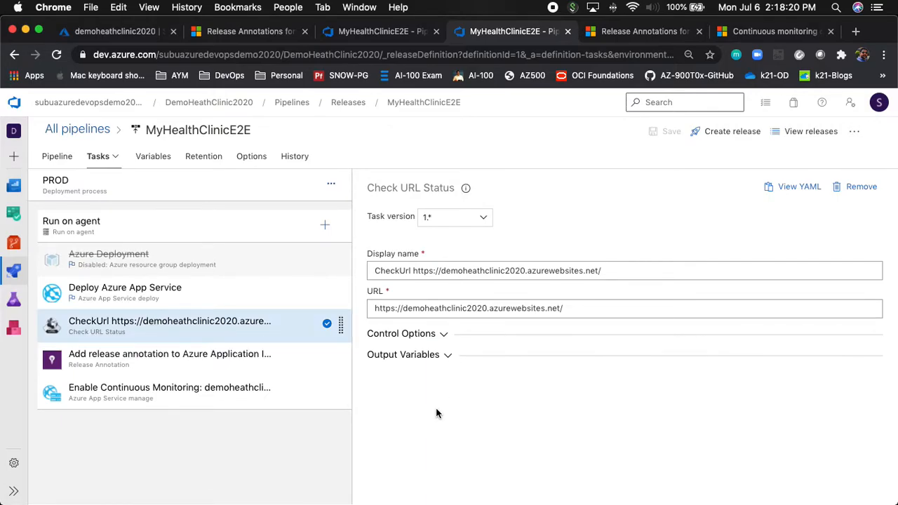
{"action": "left_click", "coordinate": [123, 362]}
{"action": "left_click", "coordinate": [124, 397]}
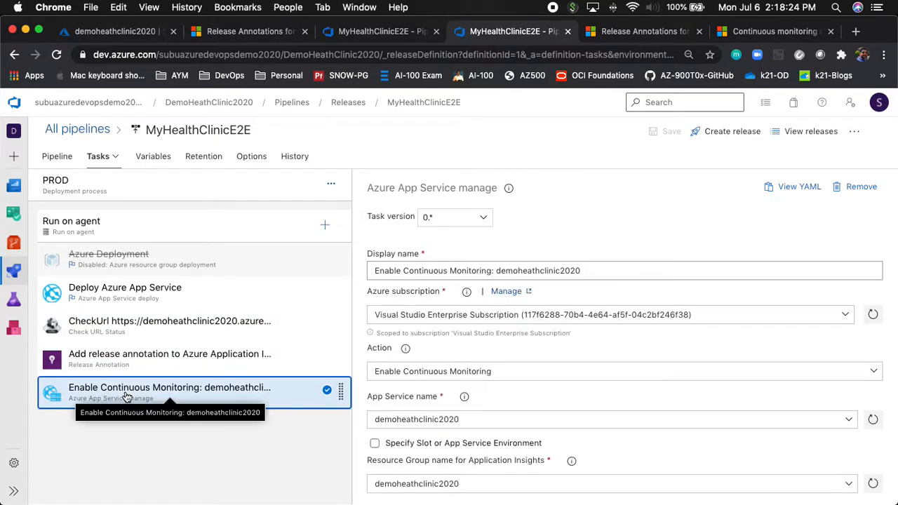
{"action": "left_click", "coordinate": [160, 457]}
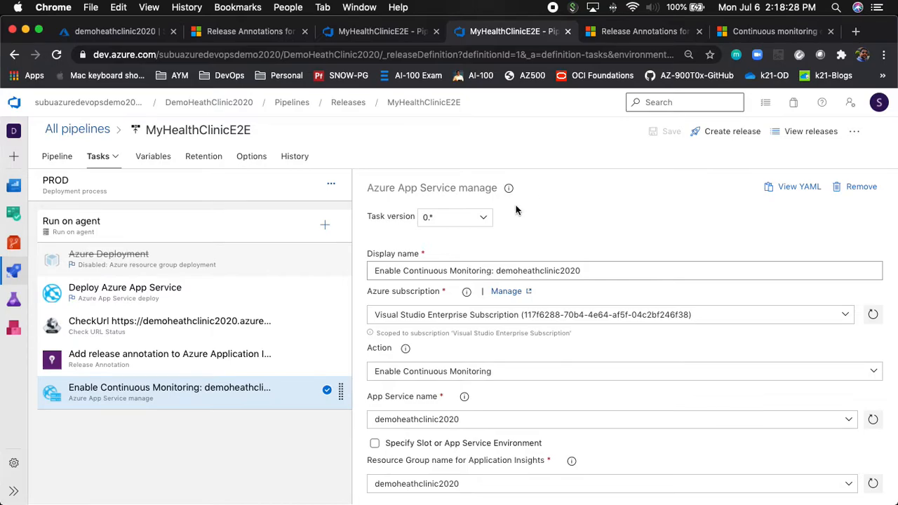
Step: Find the Release Annotation task, add it to the PROD agent job, and open the new task's settings
{"action": "left_click", "coordinate": [325, 225]}
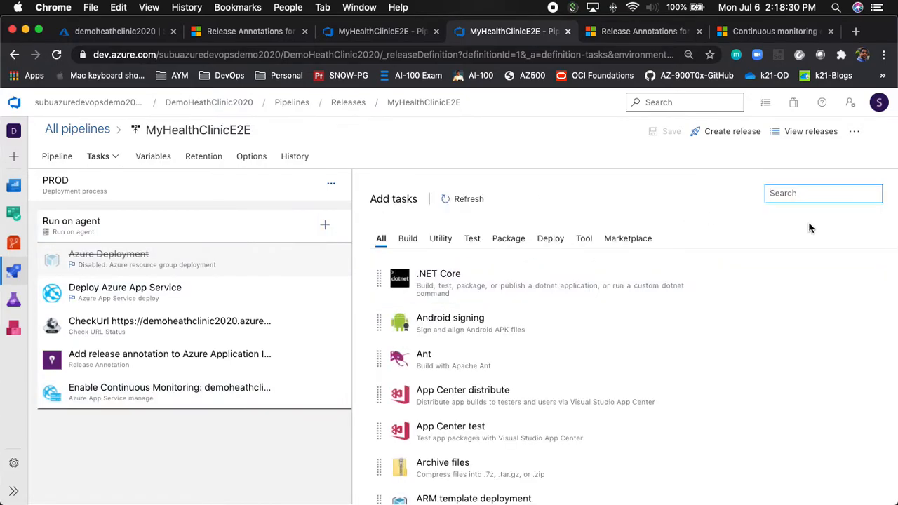
{"action": "type", "text": "releas"}
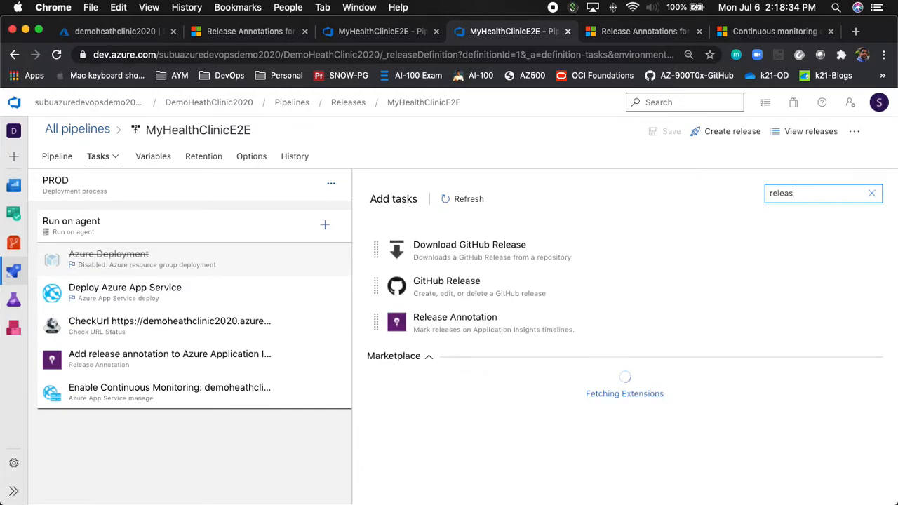
{"action": "mouse_move", "coordinate": [495, 329]}
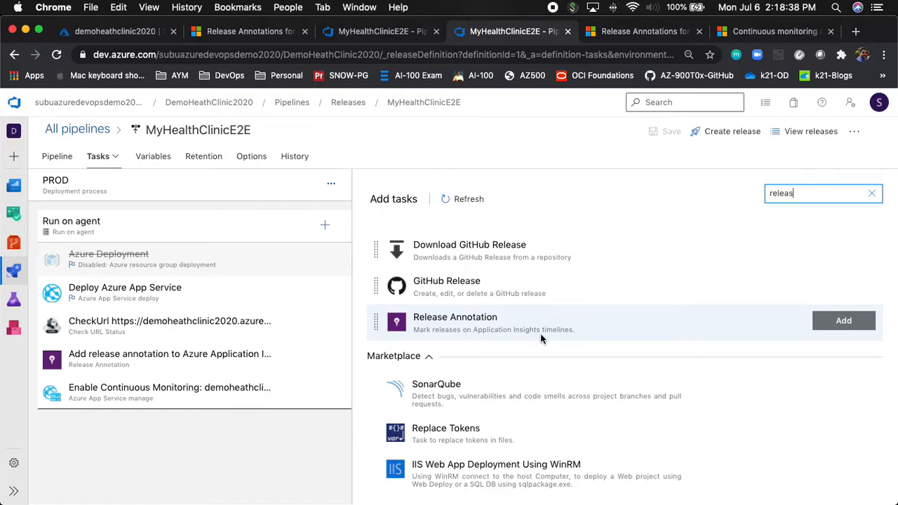
{"action": "left_click", "coordinate": [510, 323]}
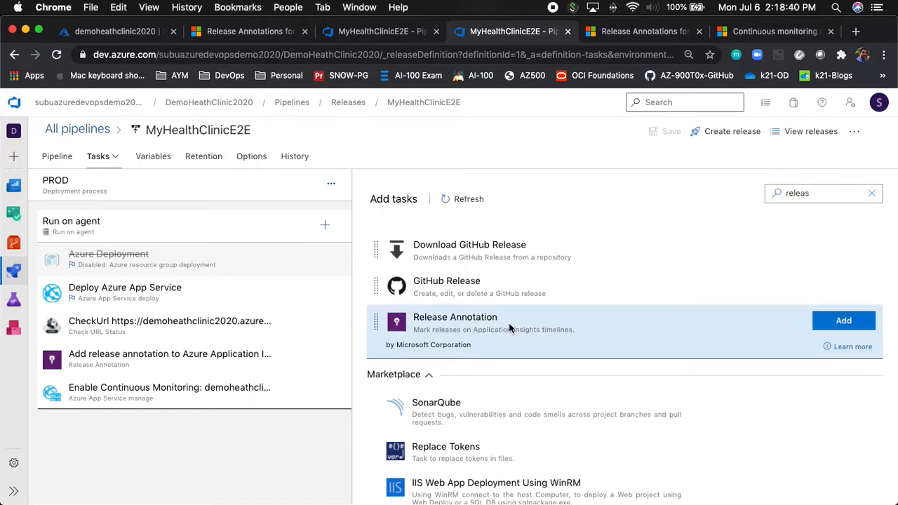
{"action": "left_click", "coordinate": [814, 321]}
{"action": "left_click", "coordinate": [188, 421]}
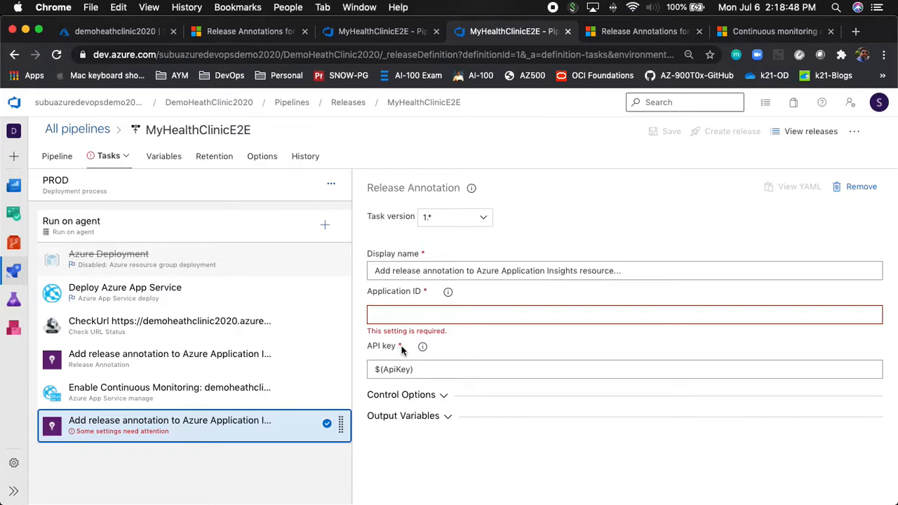
Step: Switch to the Azure portal and show the demoheathclinic2020 resource group's resources with the Essentials section collapsed
{"action": "left_click", "coordinate": [132, 35]}
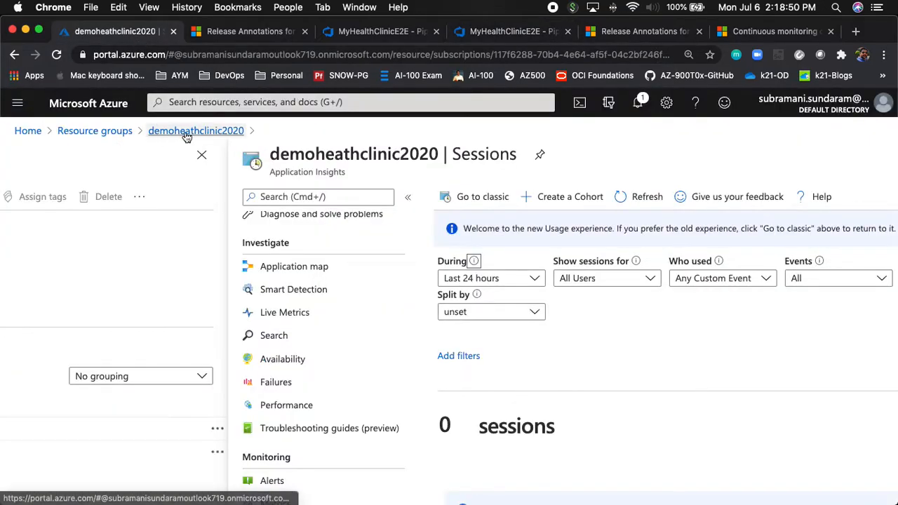
{"action": "left_click", "coordinate": [185, 134]}
{"action": "left_click", "coordinate": [202, 155]}
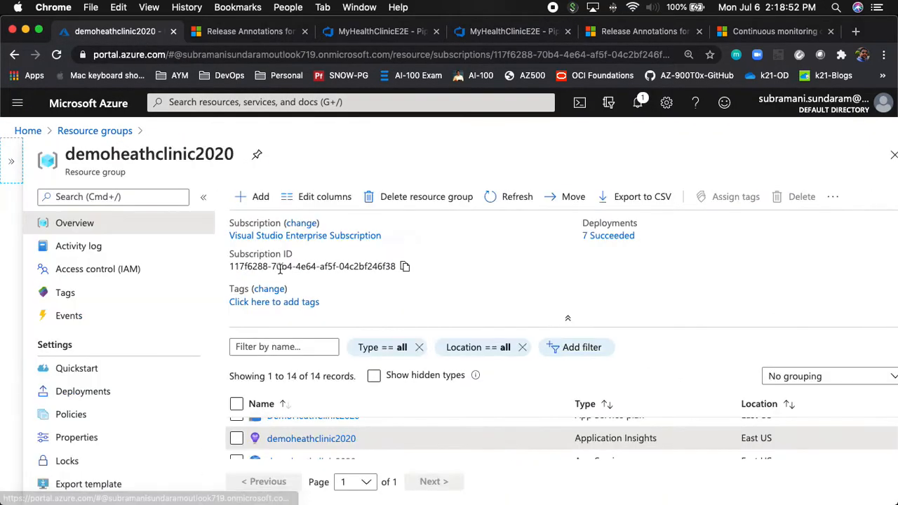
{"action": "left_click", "coordinate": [457, 377]}
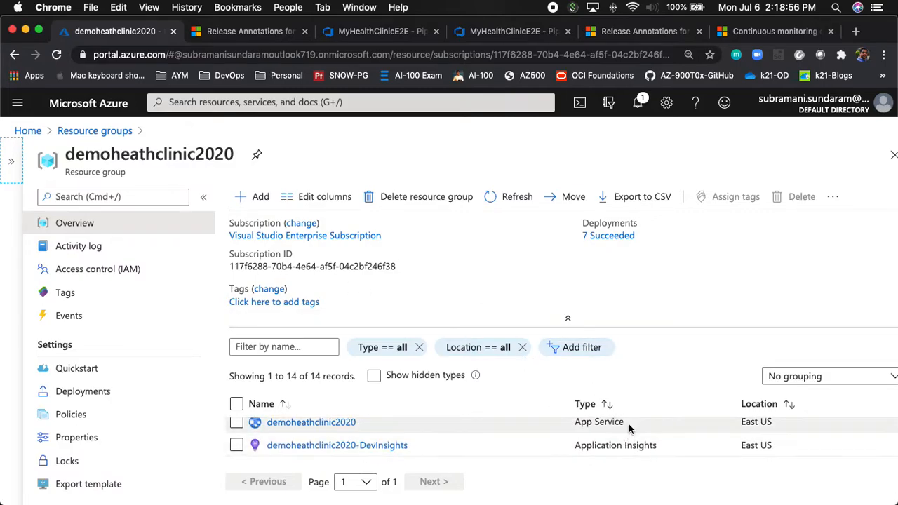
{"action": "left_click", "coordinate": [568, 319]}
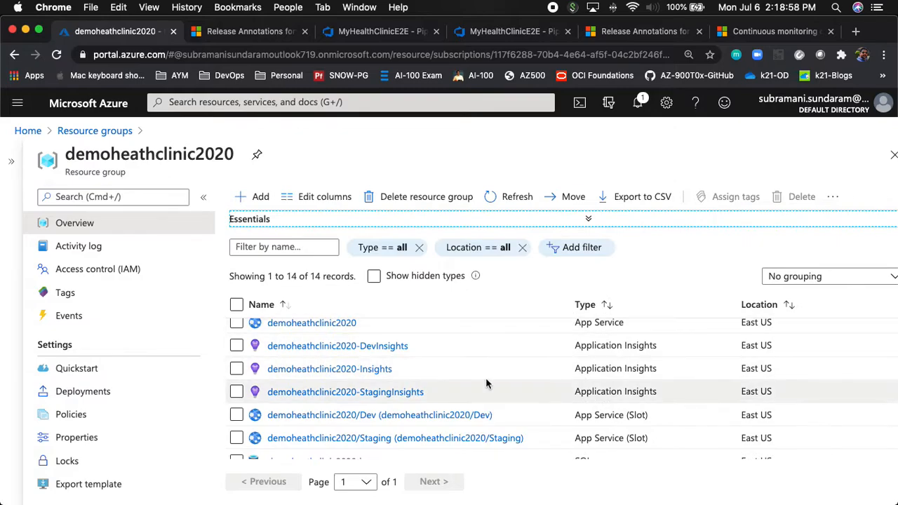
{"action": "scroll", "coordinate": [487, 384], "scroll_direction": "up", "scroll_amount": 2}
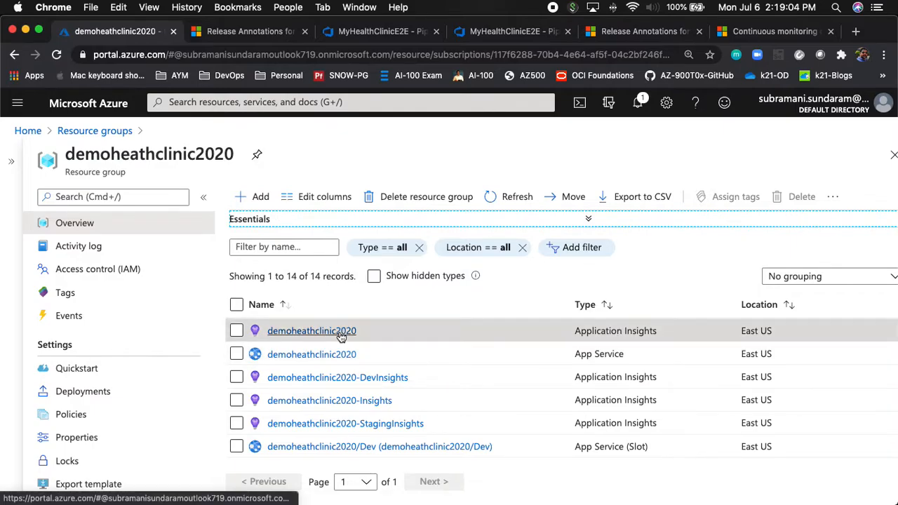
Step: Open the API Access page of the demoheathclinic2020 Application Insights resource
{"action": "left_click", "coordinate": [314, 334]}
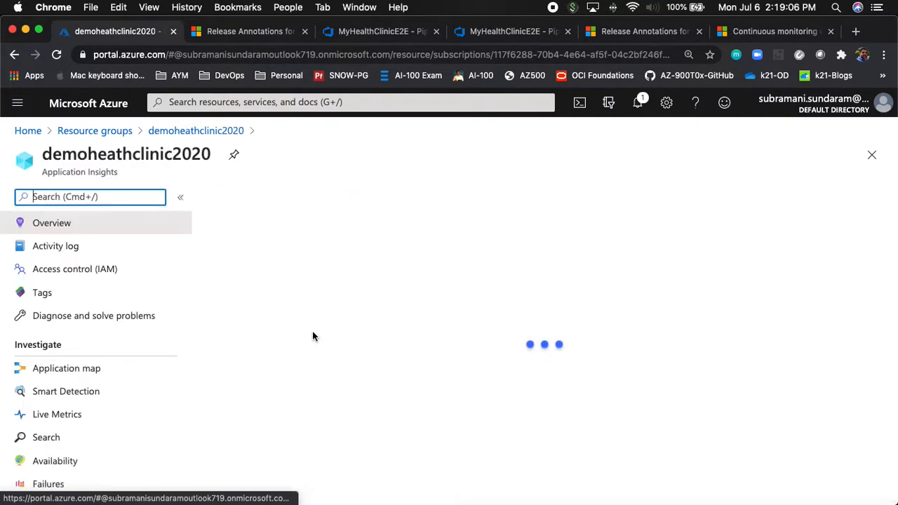
{"action": "scroll", "coordinate": [117, 405], "scroll_direction": "down", "scroll_amount": 5}
{"action": "scroll", "coordinate": [117, 405], "scroll_direction": "down", "scroll_amount": 8}
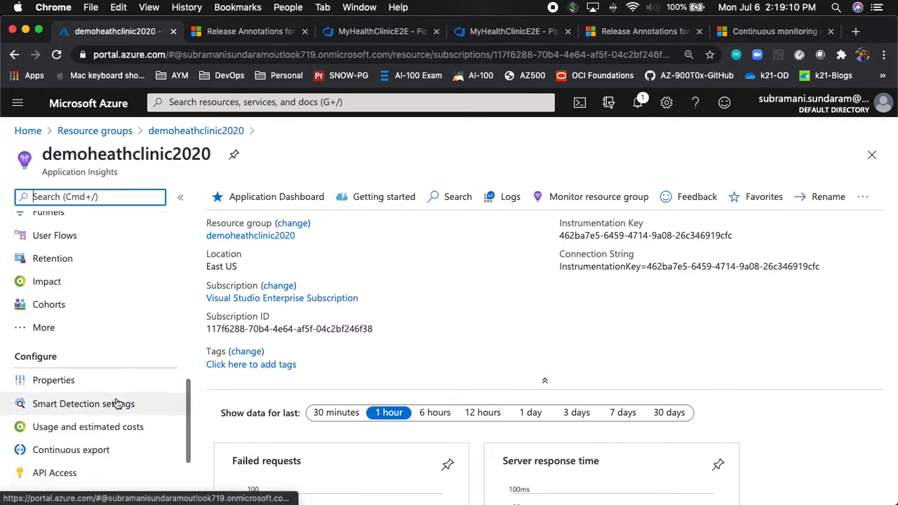
{"action": "scroll", "coordinate": [117, 405], "scroll_direction": "down", "scroll_amount": 3}
{"action": "left_click", "coordinate": [56, 368]}
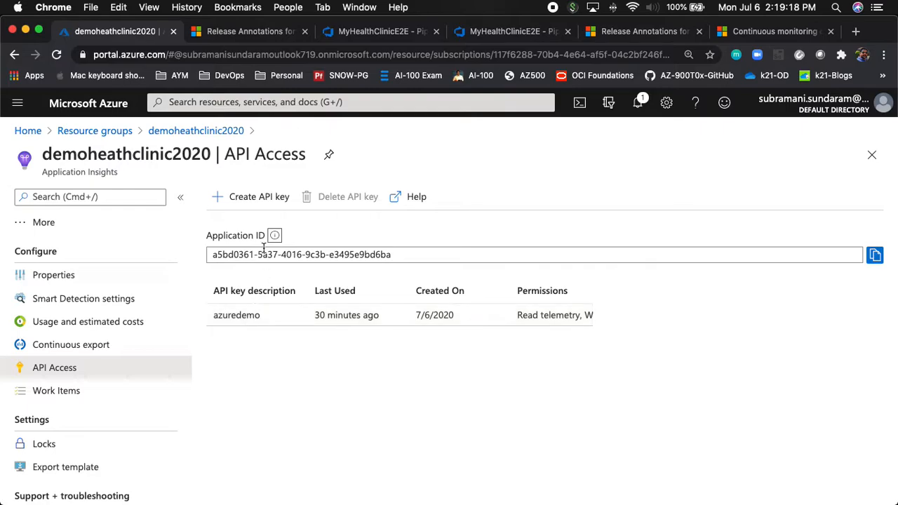
Step: Select the Application ID, inspect the azuredemo API key's details, and return to API Access
{"action": "left_click", "coordinate": [215, 249]}
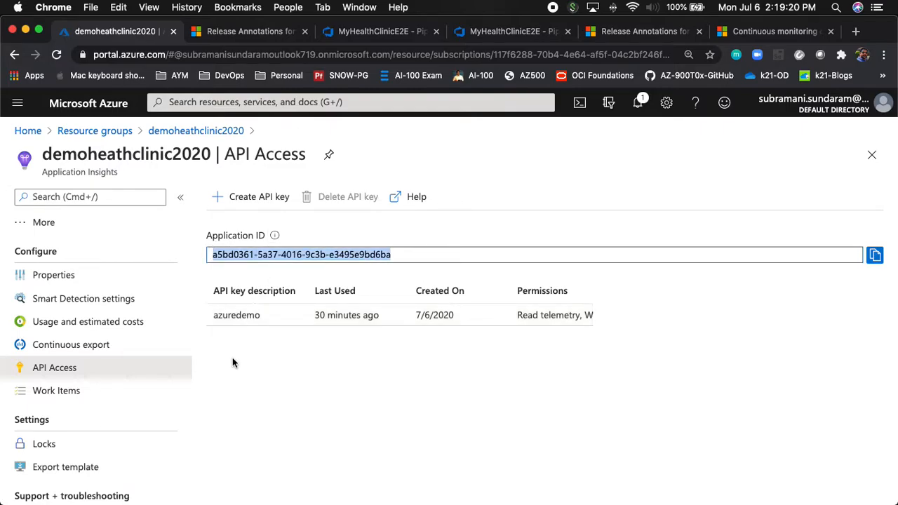
{"action": "left_click", "coordinate": [241, 317]}
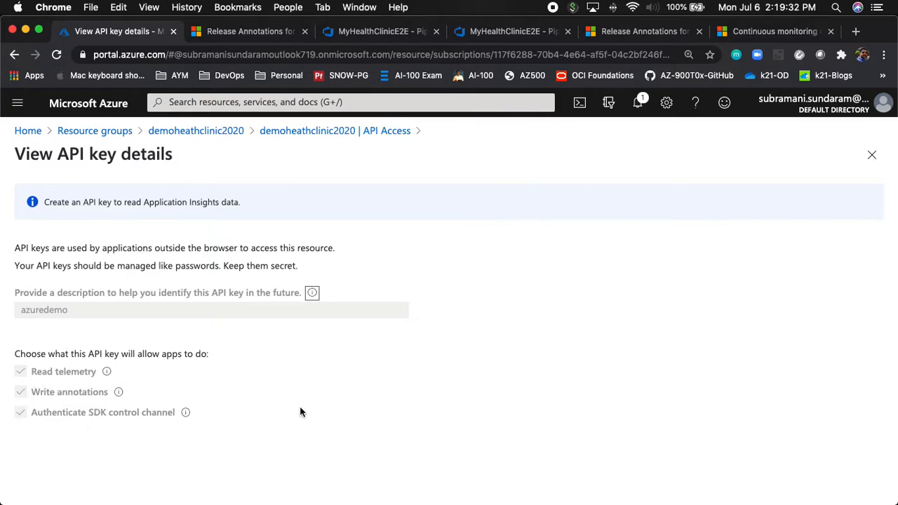
{"action": "left_click", "coordinate": [393, 129]}
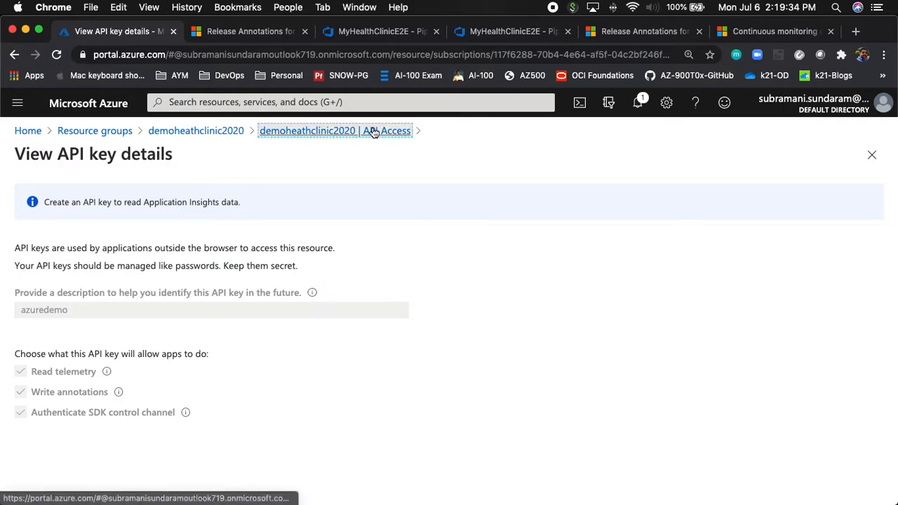
Step: Compare the Application ID in the portal with the one in the existing release annotation task in Azure DevOps
{"action": "left_click", "coordinate": [390, 33]}
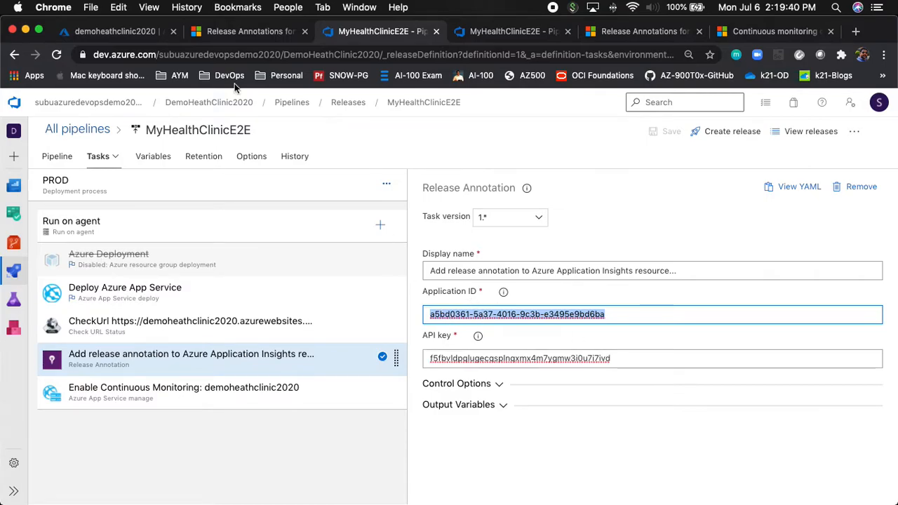
{"action": "left_click", "coordinate": [93, 32]}
{"action": "left_click_drag", "start_coordinate": [423, 253], "coordinate": [209, 249]}
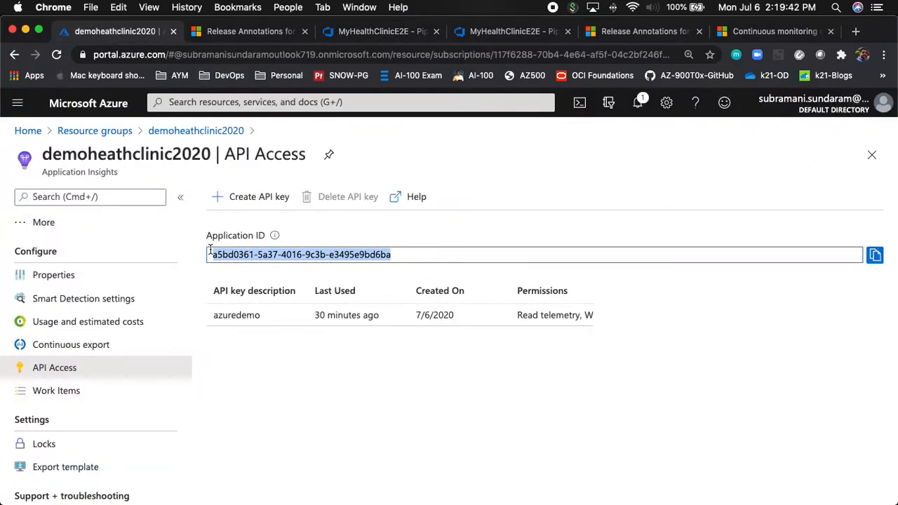
{"action": "left_click", "coordinate": [377, 32]}
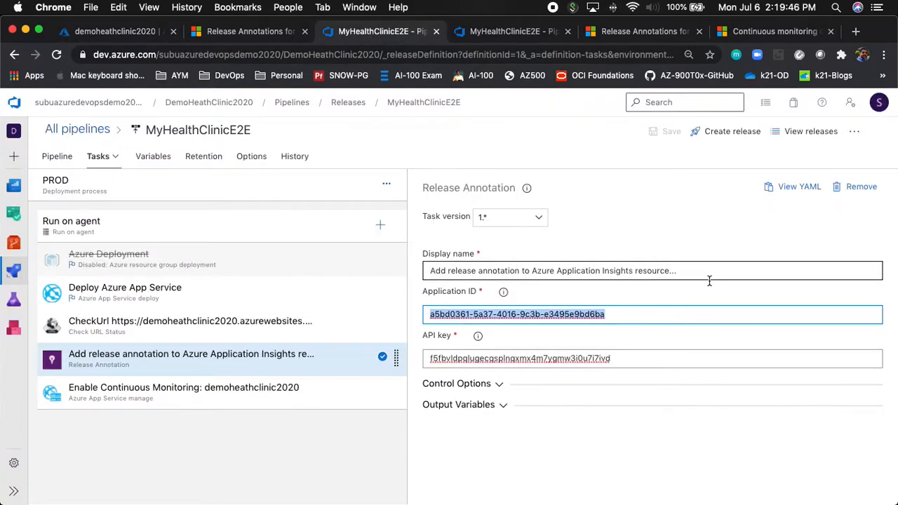
Step: Back in the Azure portal, view the Application Insights Performance data for the last 30 minutes
{"action": "left_click", "coordinate": [113, 32]}
{"action": "scroll", "coordinate": [87, 351], "scroll_direction": "up", "scroll_amount": 6}
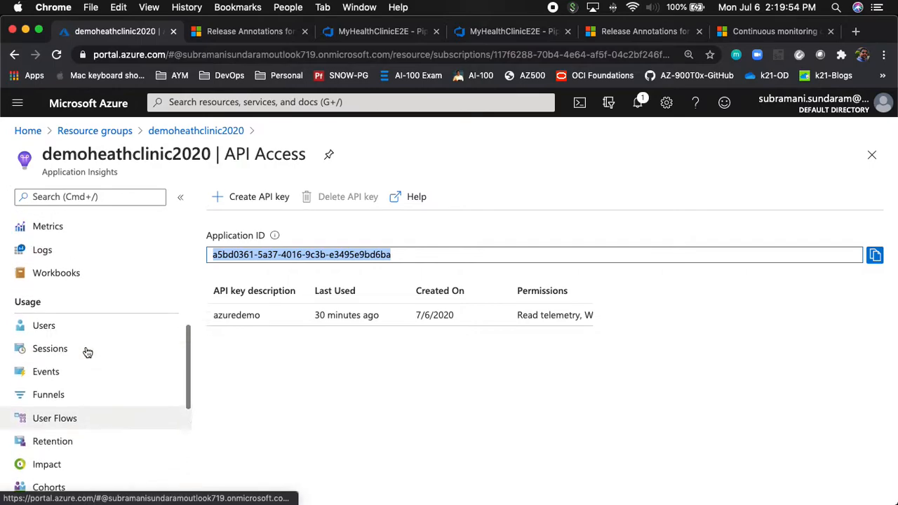
{"action": "scroll", "coordinate": [87, 350], "scroll_direction": "up", "scroll_amount": 8}
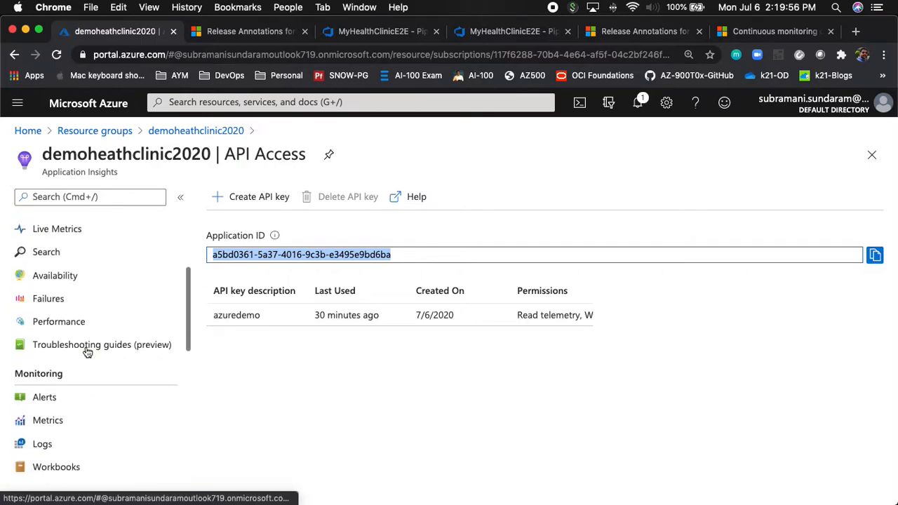
{"action": "left_click", "coordinate": [75, 382]}
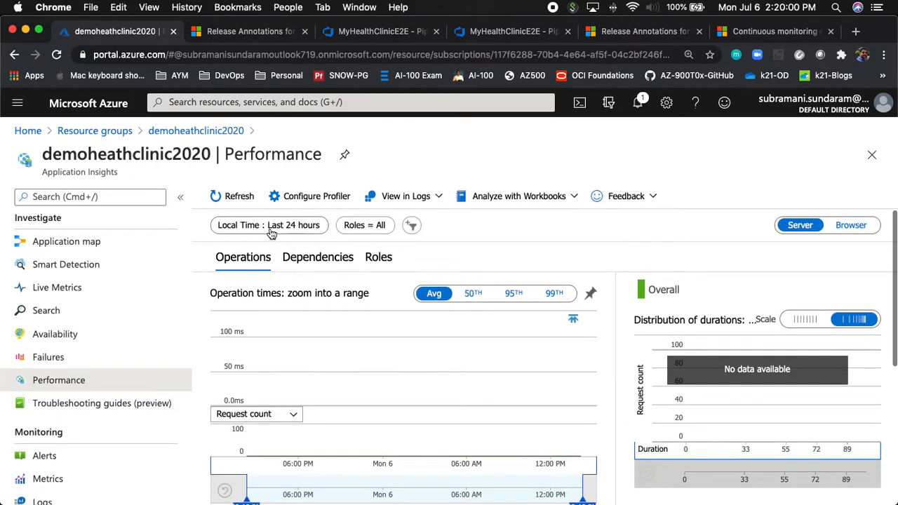
{"action": "left_click", "coordinate": [242, 227]}
{"action": "left_click", "coordinate": [238, 279]}
{"action": "left_click", "coordinate": [278, 393]}
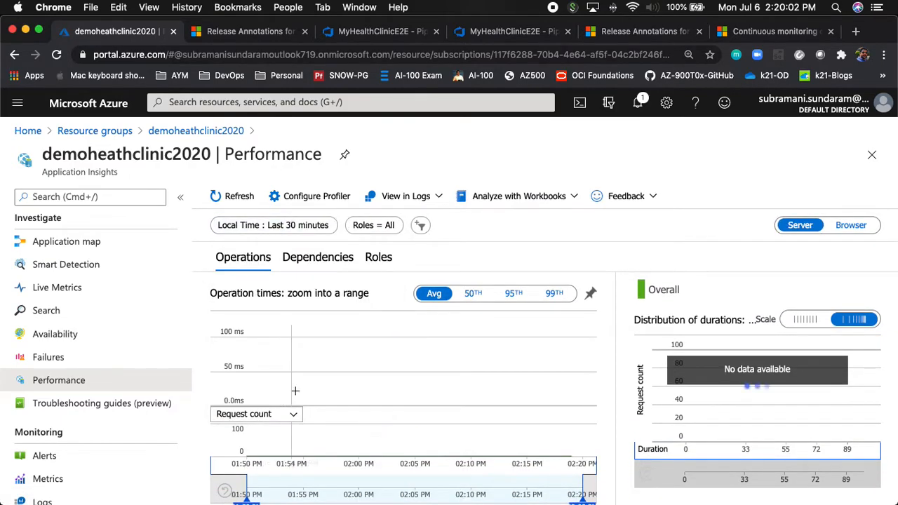
{"action": "scroll", "coordinate": [378, 453], "scroll_direction": "down", "scroll_amount": 1}
{"action": "scroll", "coordinate": [379, 453], "scroll_direction": "down", "scroll_amount": 3}
{"action": "scroll", "coordinate": [379, 452], "scroll_direction": "up", "scroll_amount": 3}
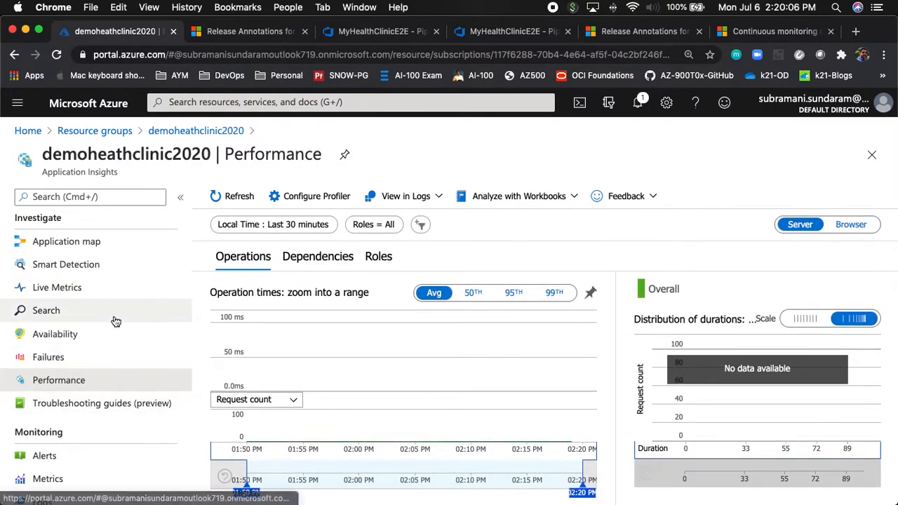
Step: Open the Application Insights overview and examine its failed requests and server response time charts with Essentials collapsed
{"action": "scroll", "coordinate": [115, 316], "scroll_direction": "up", "scroll_amount": 4}
{"action": "left_click", "coordinate": [75, 222]}
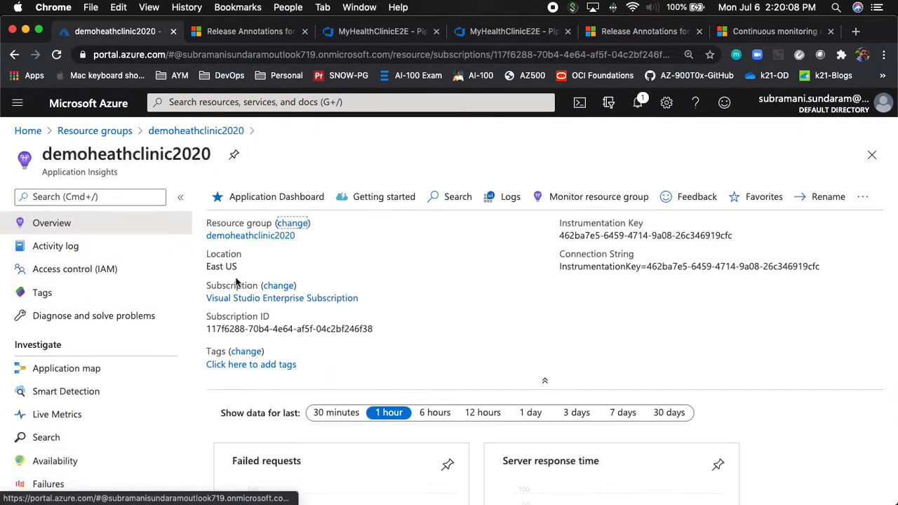
{"action": "scroll", "coordinate": [399, 394], "scroll_direction": "down", "scroll_amount": 3}
{"action": "scroll", "coordinate": [399, 400], "scroll_direction": "down", "scroll_amount": 2}
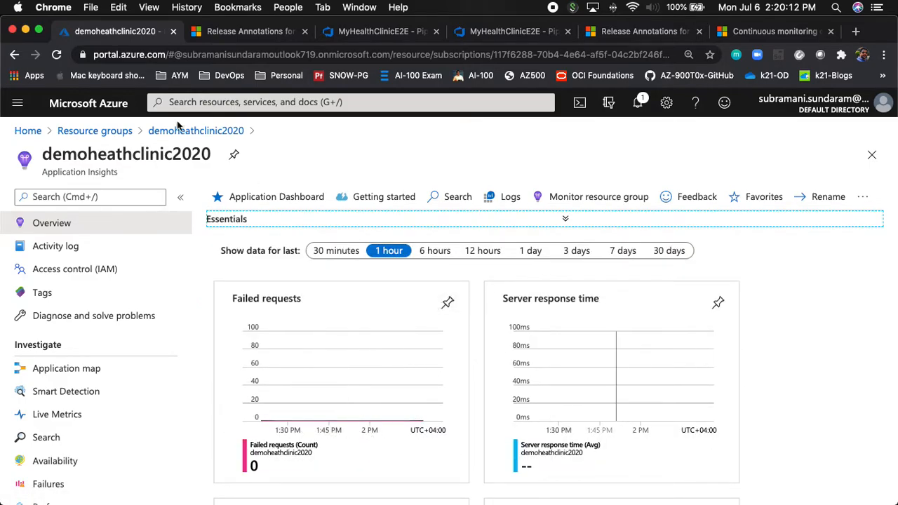
Step: Switch to the Azure DevOps release pipeline, search the available tasks for "monitoring", and add Azure App Service manage to the PROD stage
{"action": "left_click", "coordinate": [382, 31]}
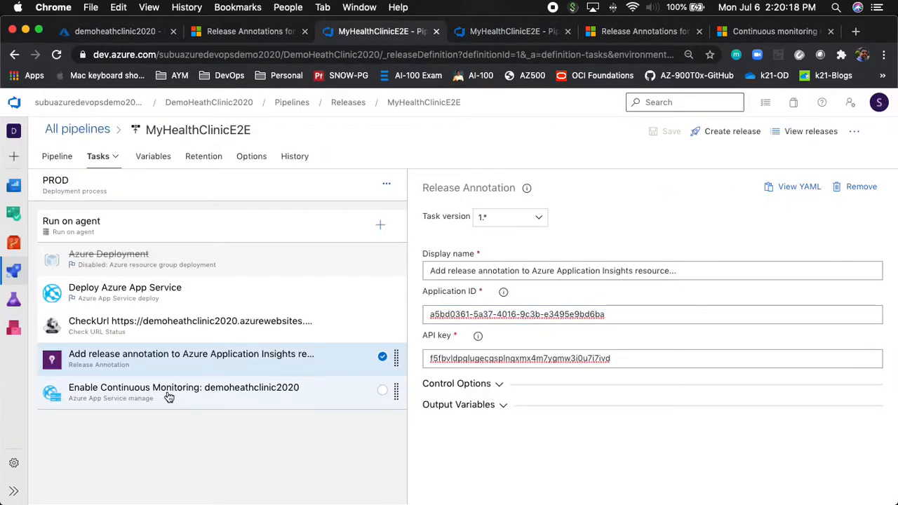
{"action": "left_click", "coordinate": [383, 228]}
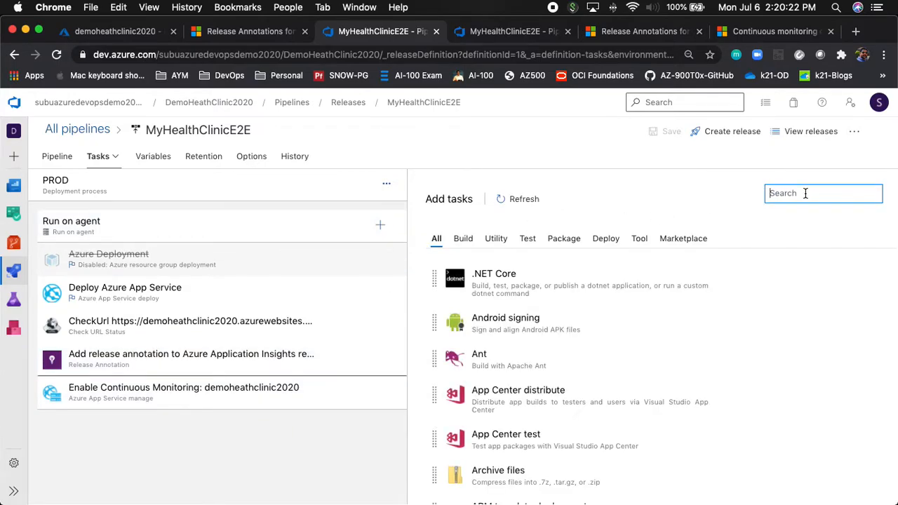
{"action": "type", "text": "monitoring"}
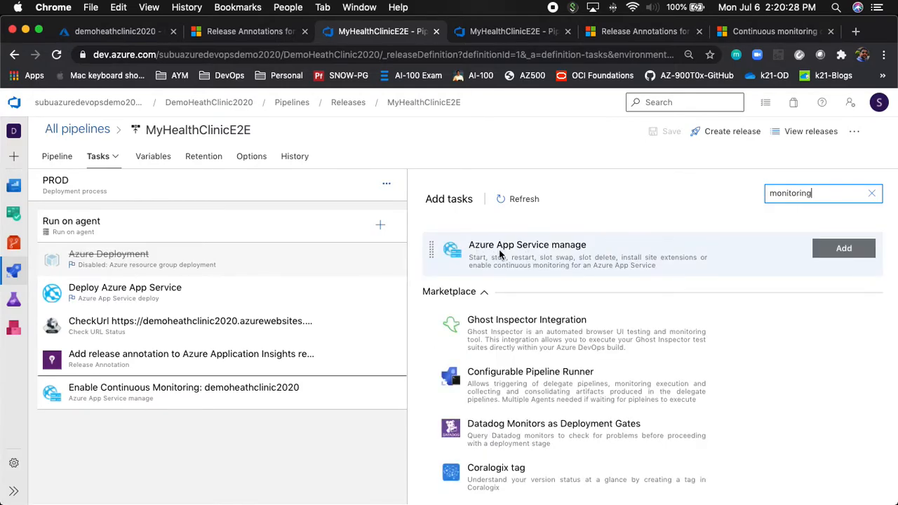
{"action": "left_click", "coordinate": [850, 251]}
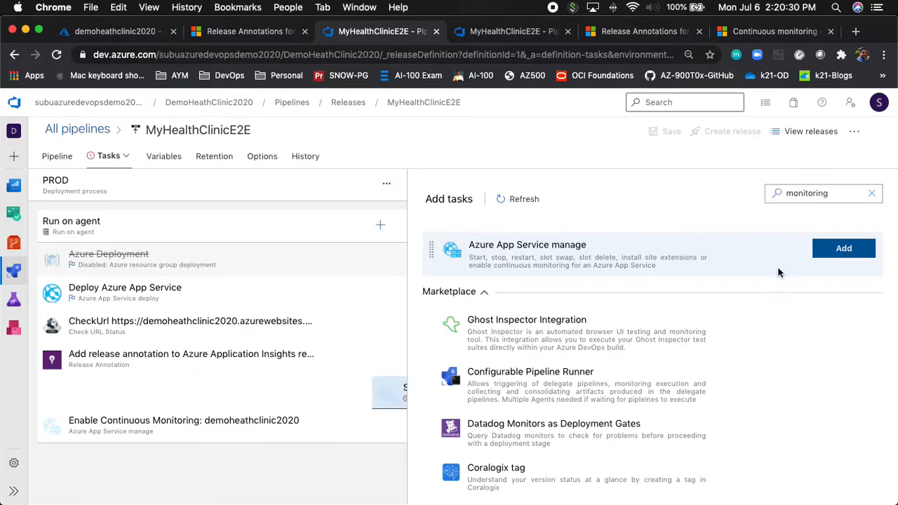
Step: Set the action of the newly added Swap Slots task to Enable Continuous Monitoring
{"action": "left_click", "coordinate": [271, 400]}
{"action": "scroll", "coordinate": [509, 400], "scroll_direction": "down", "scroll_amount": 2}
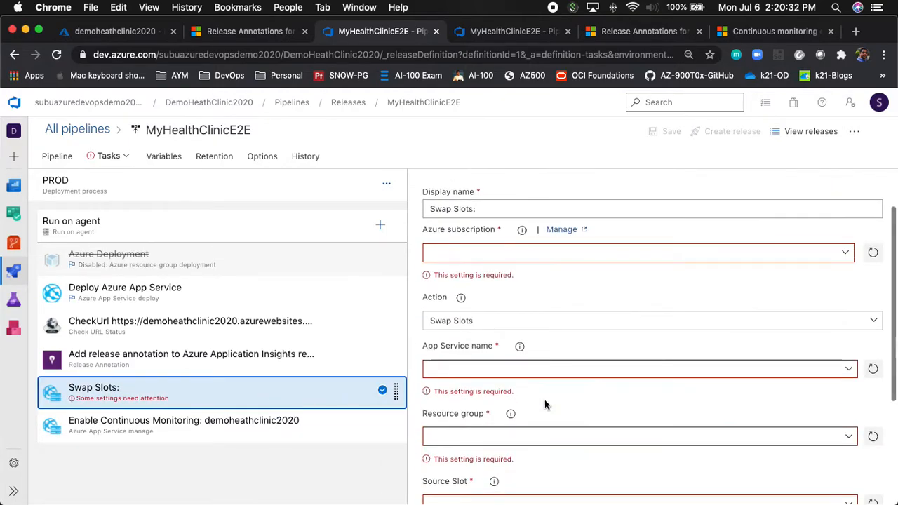
{"action": "left_click", "coordinate": [582, 322]}
{"action": "scroll", "coordinate": [523, 456], "scroll_direction": "down", "scroll_amount": 2}
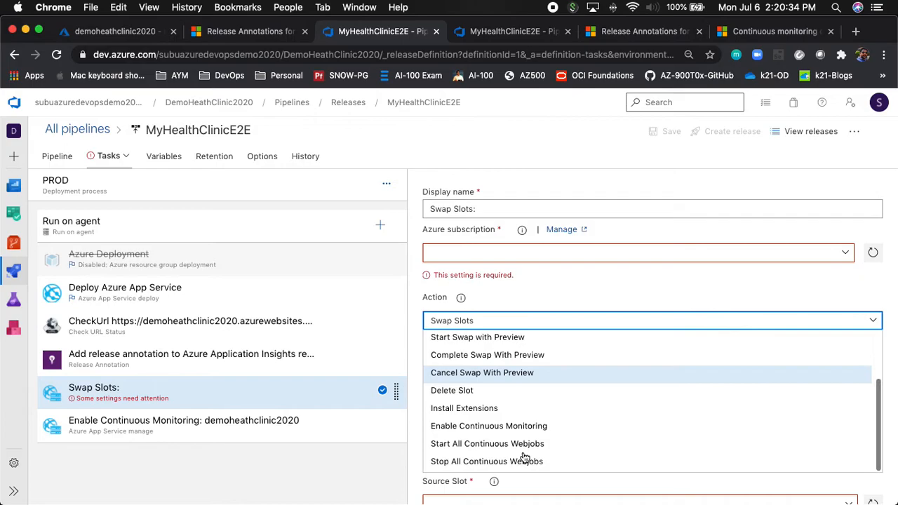
{"action": "scroll", "coordinate": [516, 429], "scroll_direction": "up", "scroll_amount": 1}
{"action": "scroll", "coordinate": [512, 439], "scroll_direction": "down", "scroll_amount": 1}
{"action": "left_click", "coordinate": [514, 429]}
{"action": "scroll", "coordinate": [550, 414], "scroll_direction": "down", "scroll_amount": 1}
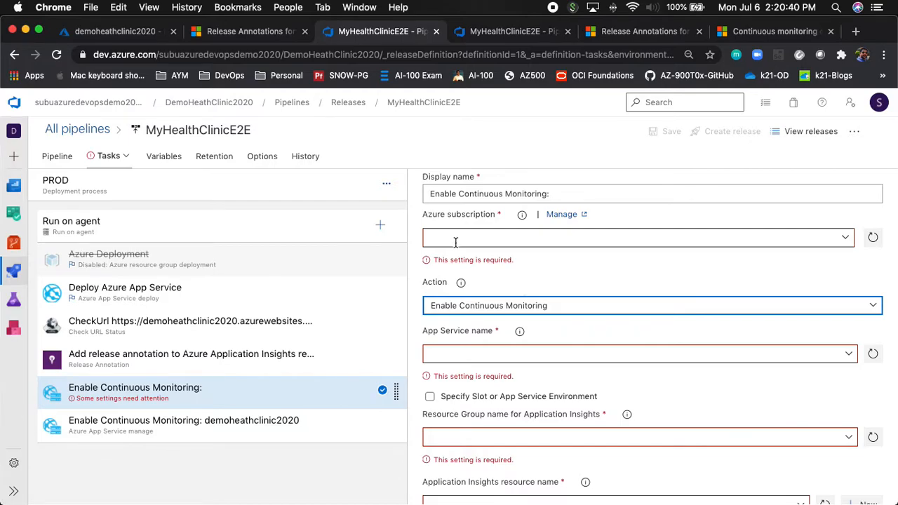
Step: Review the required settings of the unconfigured Enable Continuous Monitoring task and remove that duplicate from the PROD stage
{"action": "scroll", "coordinate": [513, 375], "scroll_direction": "down", "scroll_amount": 2}
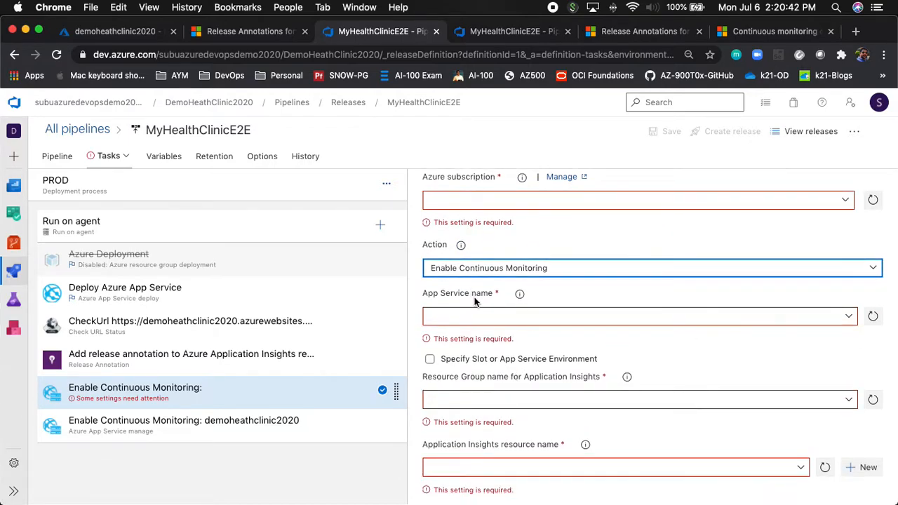
{"action": "scroll", "coordinate": [529, 382], "scroll_direction": "down", "scroll_amount": 1}
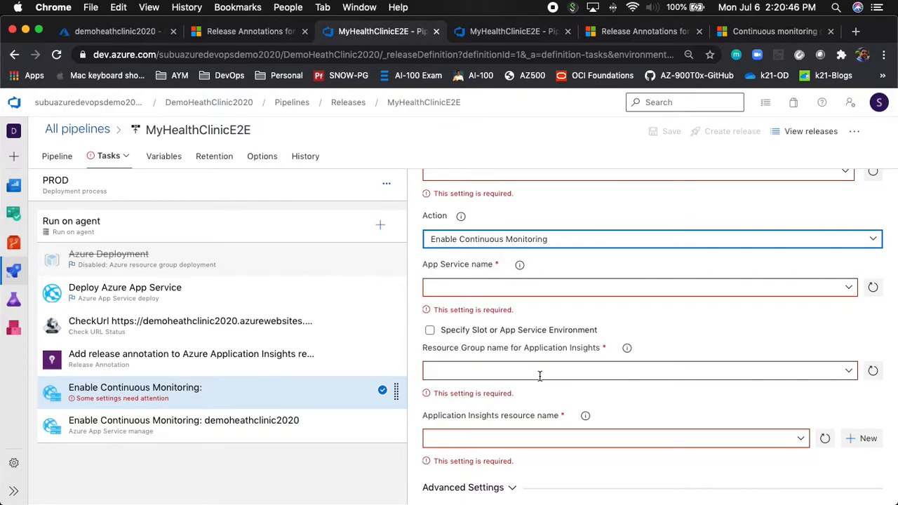
{"action": "scroll", "coordinate": [539, 376], "scroll_direction": "down", "scroll_amount": 1}
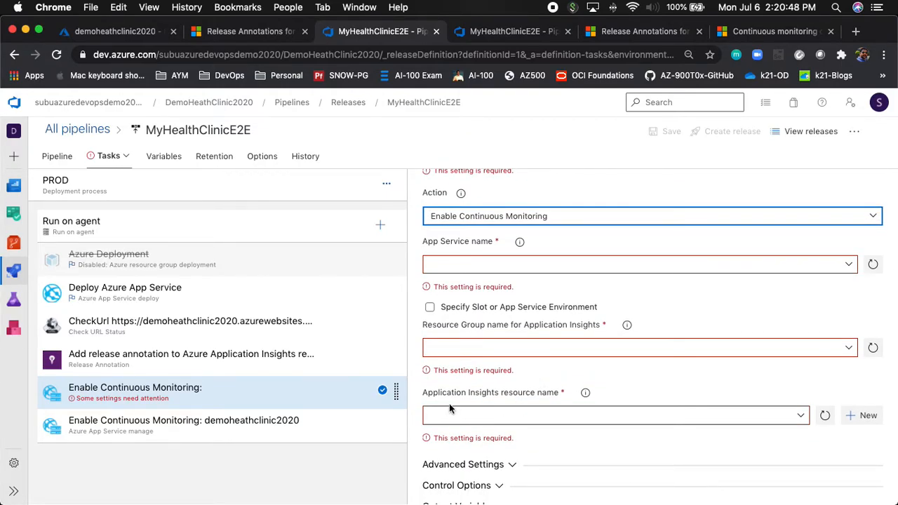
{"action": "scroll", "coordinate": [546, 399], "scroll_direction": "down", "scroll_amount": 1}
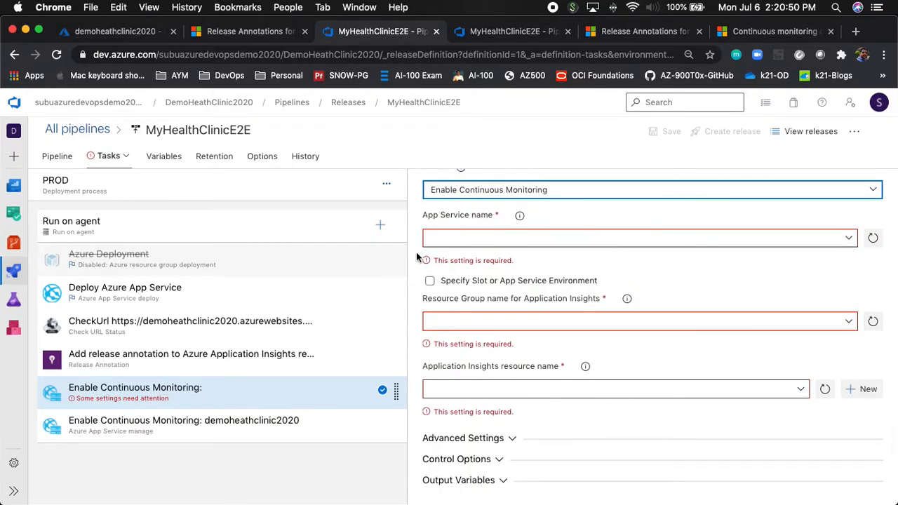
{"action": "right_click", "coordinate": [232, 399]}
{"action": "left_click", "coordinate": [226, 306]}
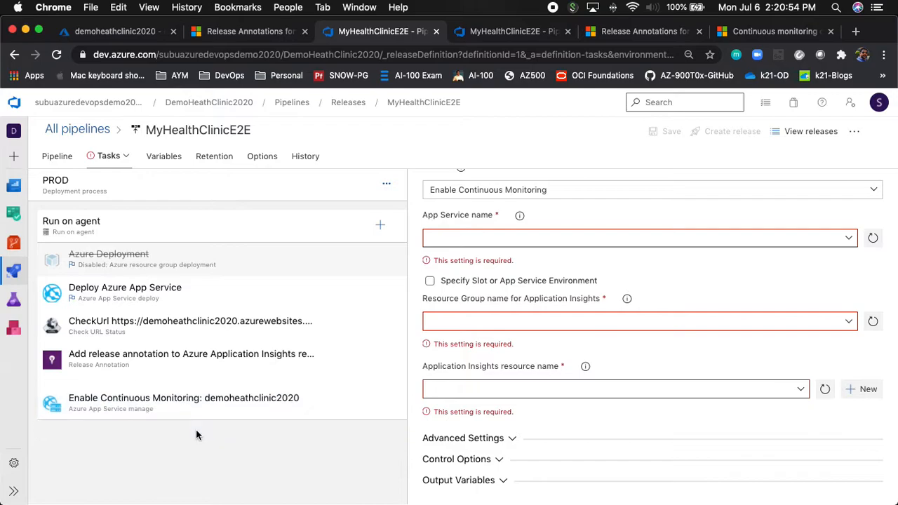
Step: Examine the existing Enable Continuous Monitoring task's subscription, action, App Service, resource group and Application Insights resource settings
{"action": "left_click", "coordinate": [195, 393]}
{"action": "scroll", "coordinate": [503, 394], "scroll_direction": "down", "scroll_amount": 2}
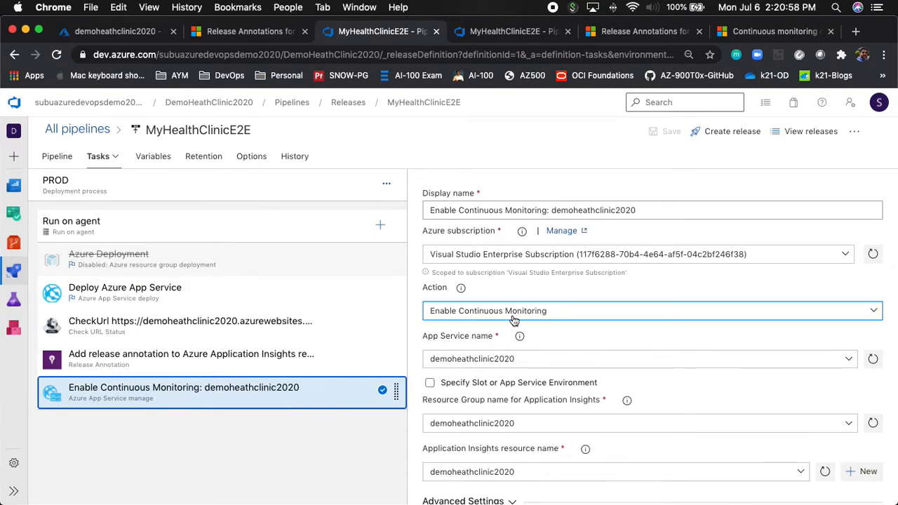
{"action": "scroll", "coordinate": [491, 330], "scroll_direction": "down", "scroll_amount": 1}
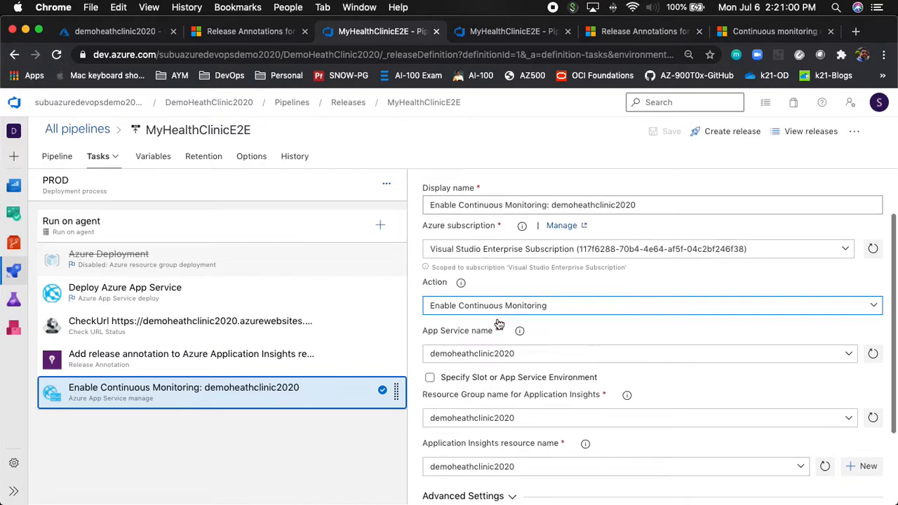
{"action": "scroll", "coordinate": [482, 349], "scroll_direction": "down", "scroll_amount": 2}
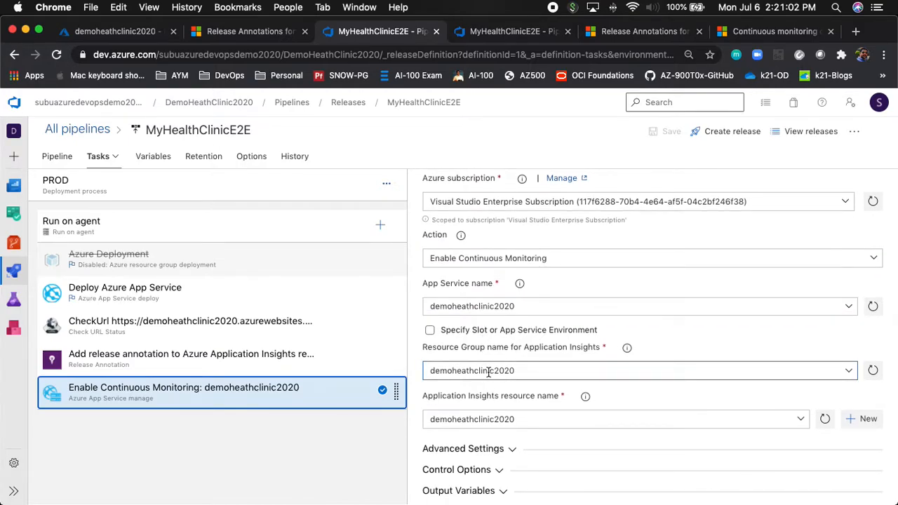
{"action": "scroll", "coordinate": [515, 368], "scroll_direction": "down", "scroll_amount": 3}
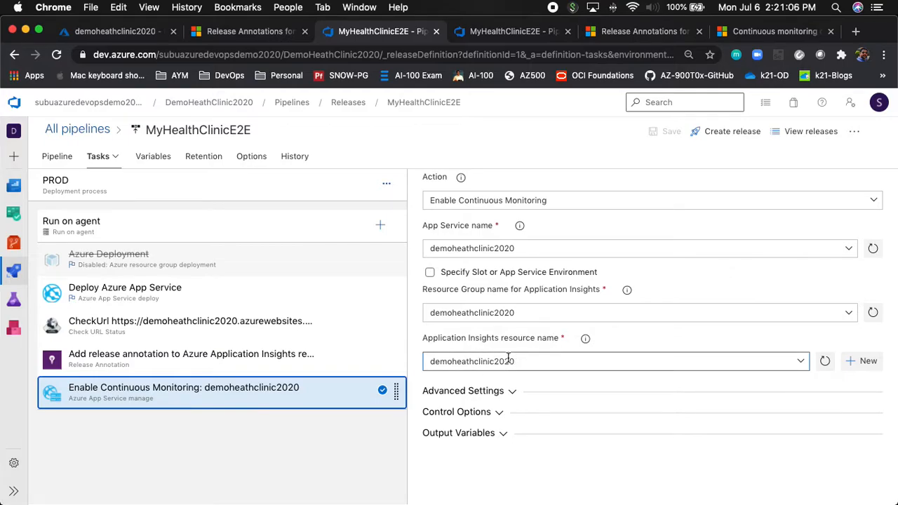
Step: Check the Application Insights resource name in the Azure portal against the monitoring task in the Azure DevOps pipeline
{"action": "left_click", "coordinate": [110, 32]}
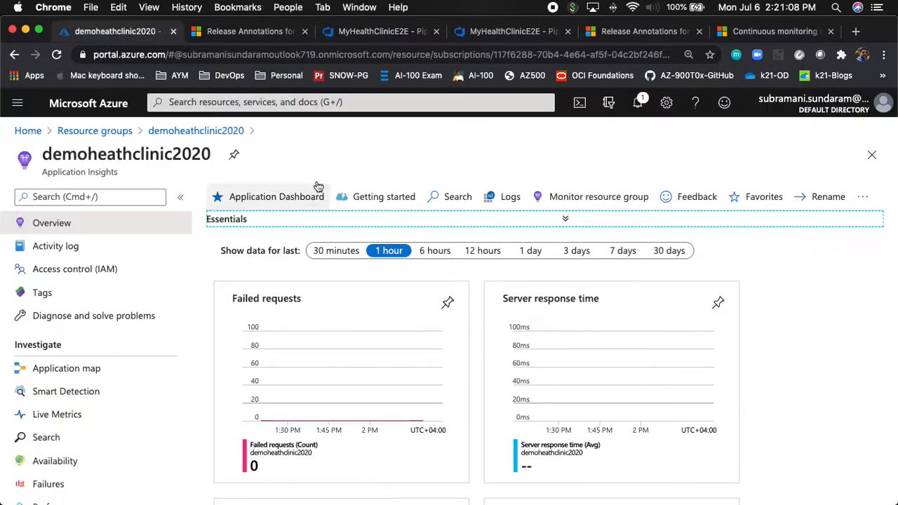
{"action": "double_click", "coordinate": [81, 155]}
{"action": "left_click", "coordinate": [393, 31]}
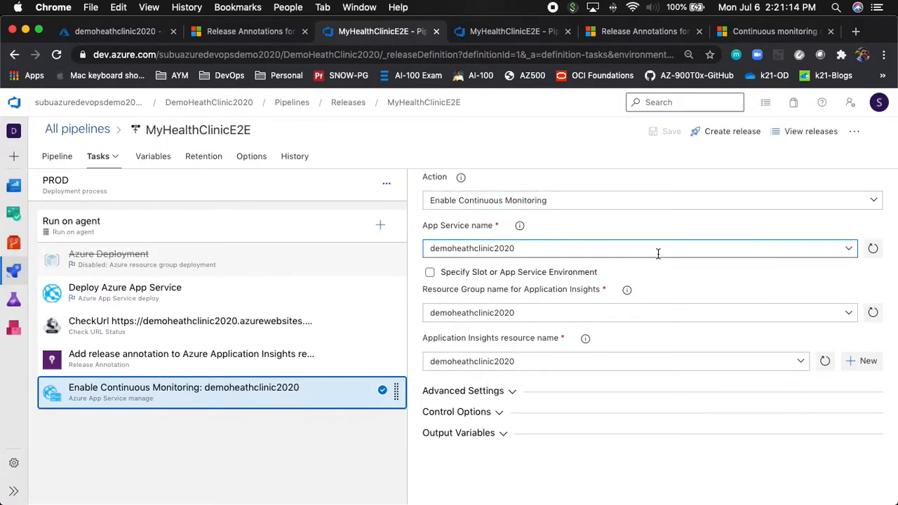
Step: Create a new release of the MyHealthClinicE2E pipeline using artifact version 20200706.1
{"action": "left_click", "coordinate": [733, 132]}
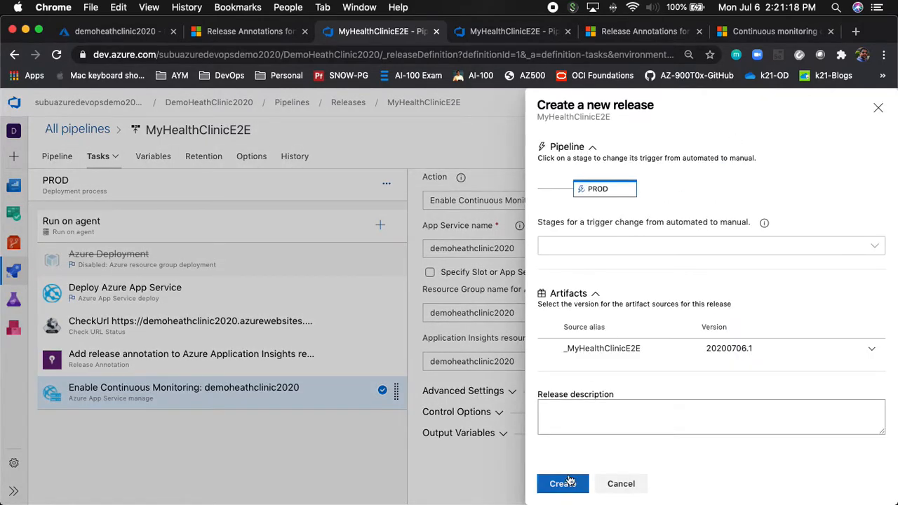
{"action": "left_click", "coordinate": [565, 484]}
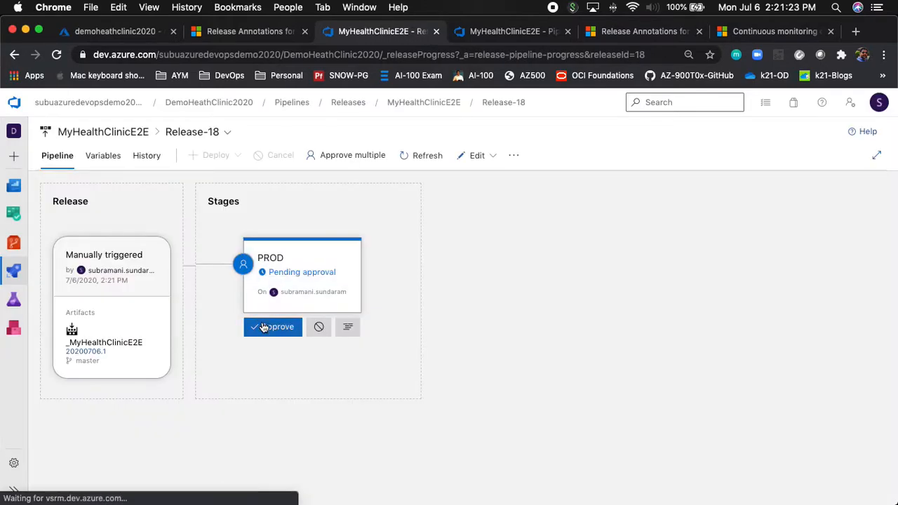
Step: Approve the release's PROD deployment with the comment "approve" and open the logs of its Run on agent job
{"action": "left_click", "coordinate": [265, 328]}
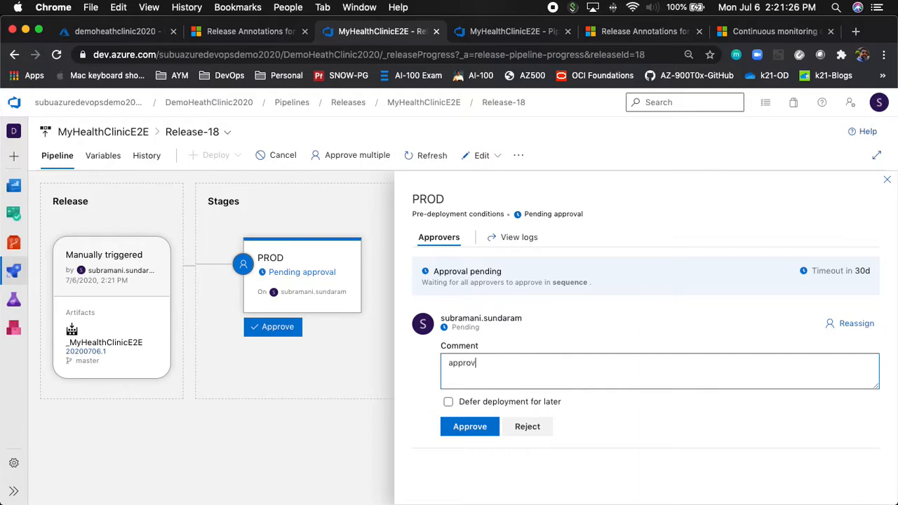
{"action": "left_click", "coordinate": [470, 430]}
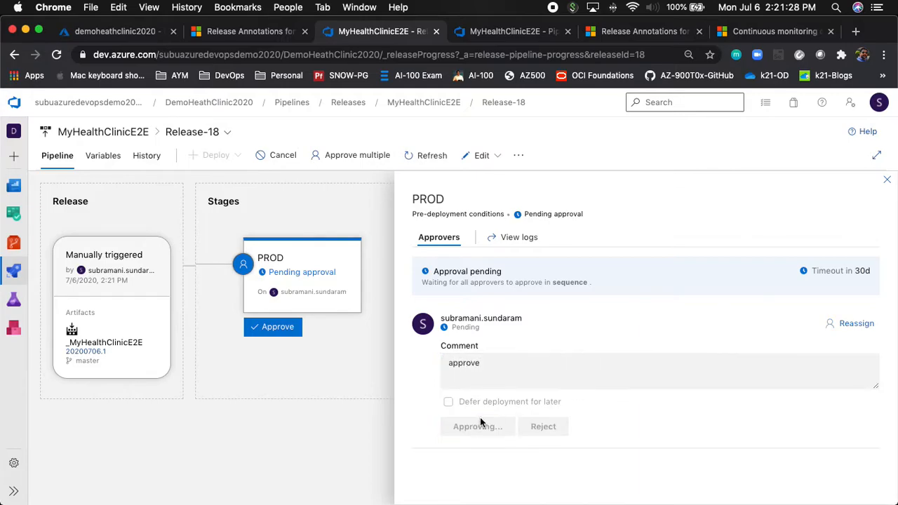
{"action": "left_click", "coordinate": [519, 237]}
{"action": "left_click", "coordinate": [82, 261]}
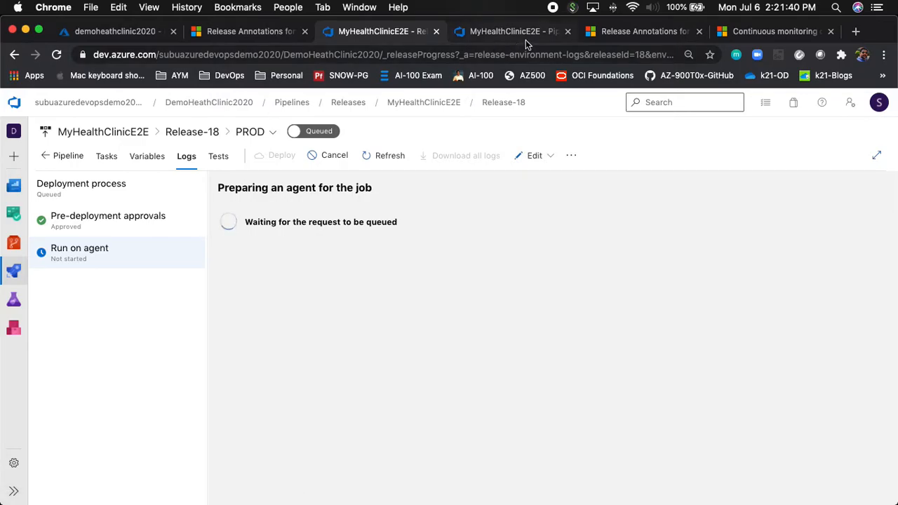
Step: Review the Release Annotations for Azure Application Insights Marketplace page, including adding the task and viewing annotations on server response charts
{"action": "left_click", "coordinate": [627, 31]}
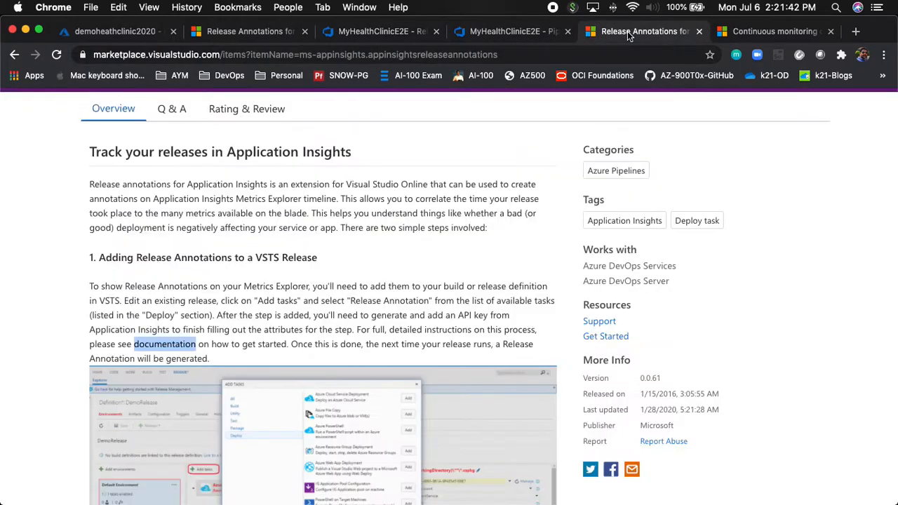
{"action": "scroll", "coordinate": [254, 212], "scroll_direction": "up", "scroll_amount": 3}
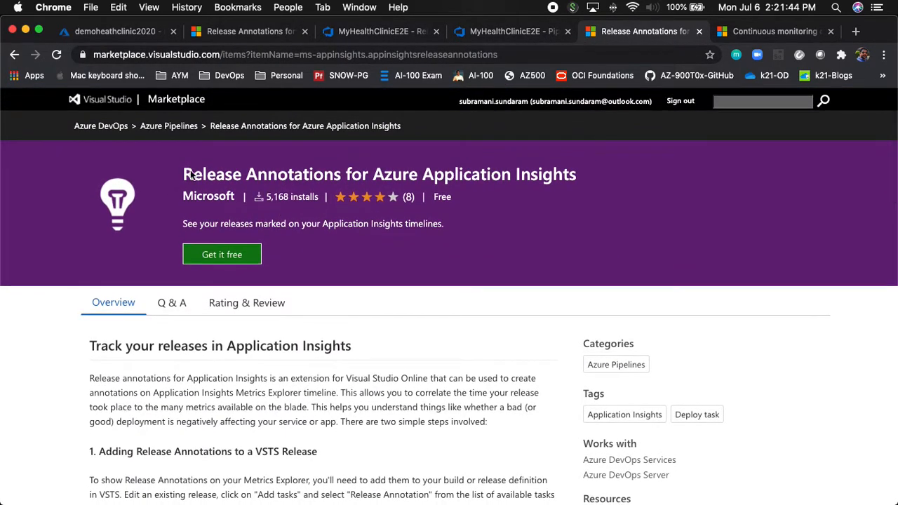
{"action": "scroll", "coordinate": [300, 219], "scroll_direction": "down", "scroll_amount": 10}
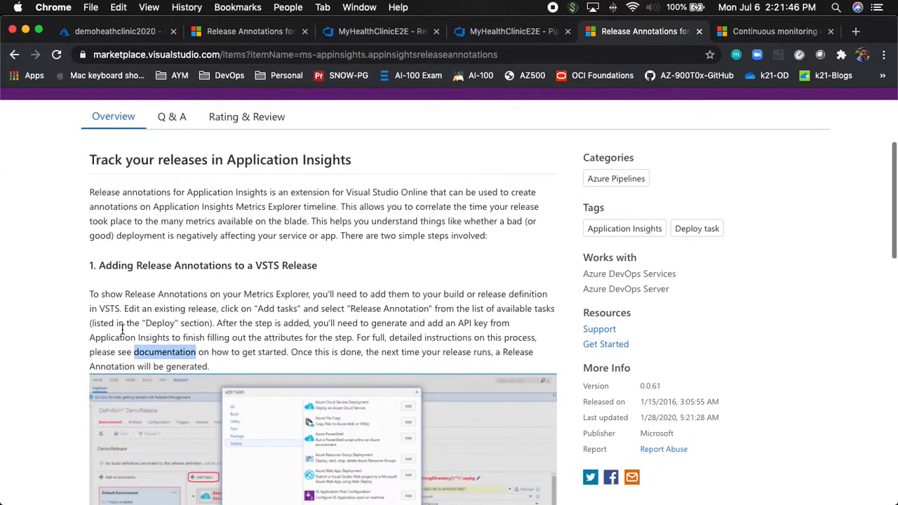
{"action": "scroll", "coordinate": [175, 338], "scroll_direction": "down", "scroll_amount": 3}
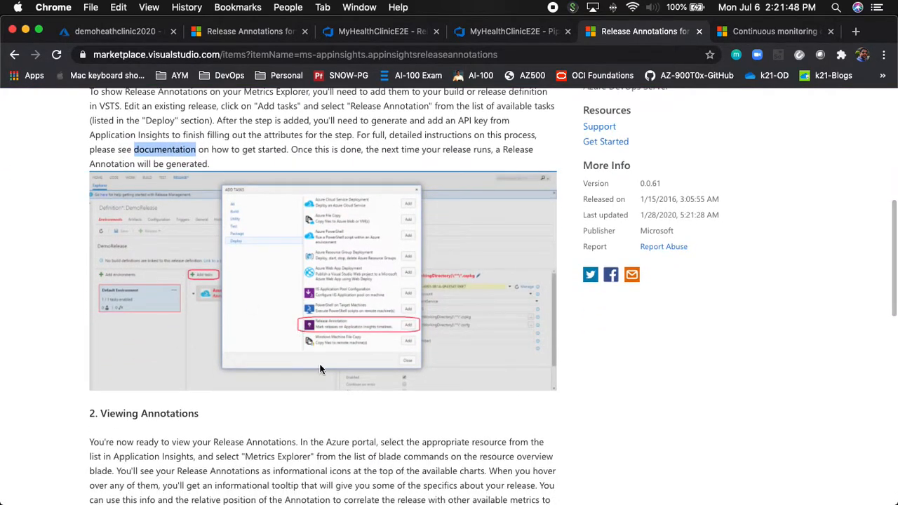
{"action": "scroll", "coordinate": [206, 441], "scroll_direction": "down", "scroll_amount": 7}
{"action": "scroll", "coordinate": [205, 442], "scroll_direction": "down", "scroll_amount": 5}
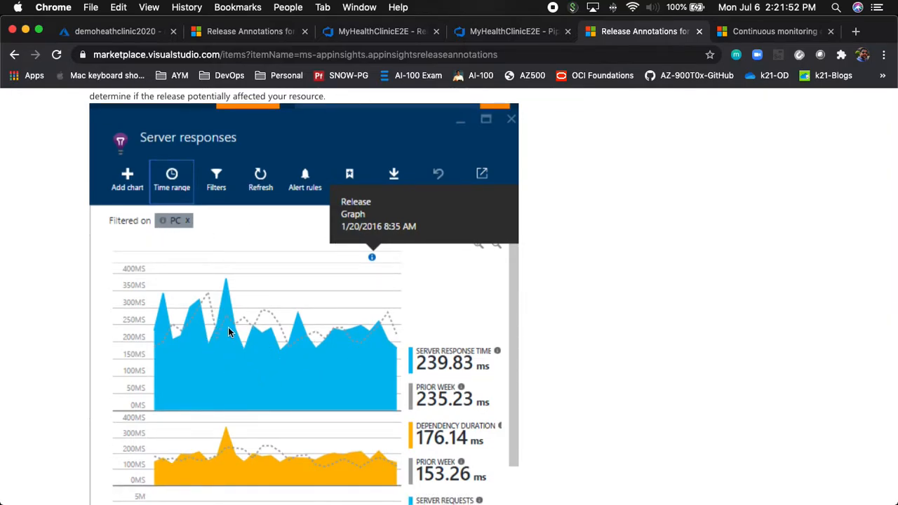
{"action": "scroll", "coordinate": [228, 332], "scroll_direction": "down", "scroll_amount": 3}
{"action": "scroll", "coordinate": [229, 334], "scroll_direction": "up", "scroll_amount": 2}
{"action": "scroll", "coordinate": [231, 335], "scroll_direction": "down", "scroll_amount": 1}
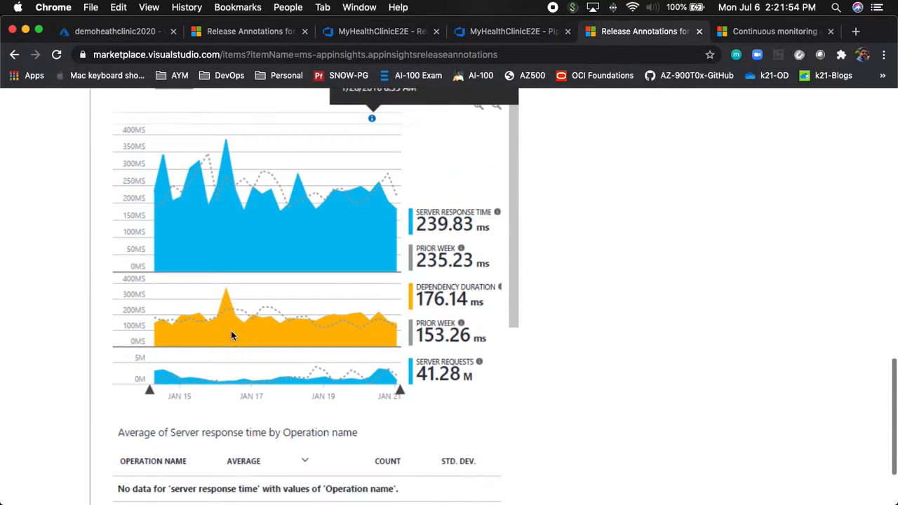
{"action": "scroll", "coordinate": [231, 330], "scroll_direction": "up", "scroll_amount": 5}
{"action": "scroll", "coordinate": [285, 330], "scroll_direction": "up", "scroll_amount": 2}
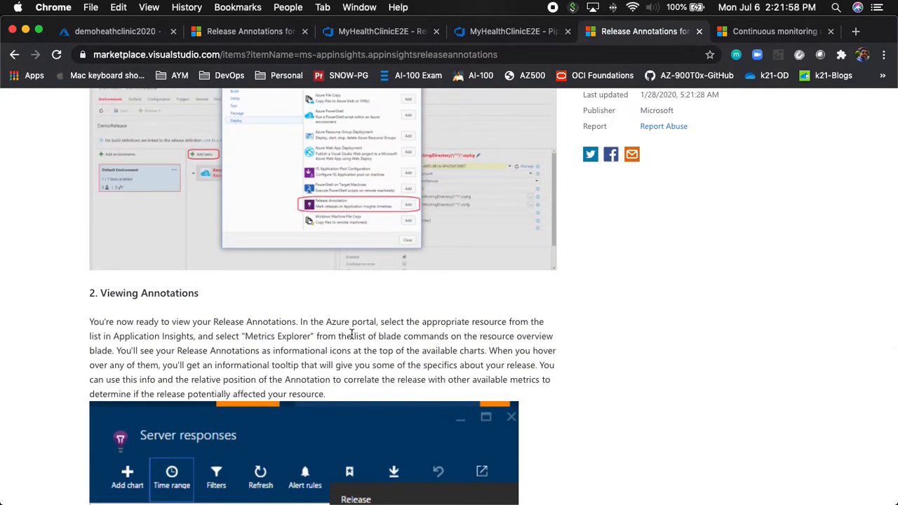
Step: Read the Microsoft article on adding continuous monitoring to a release pipeline and highlight the inline script for its default alert rules
{"action": "left_click", "coordinate": [777, 32]}
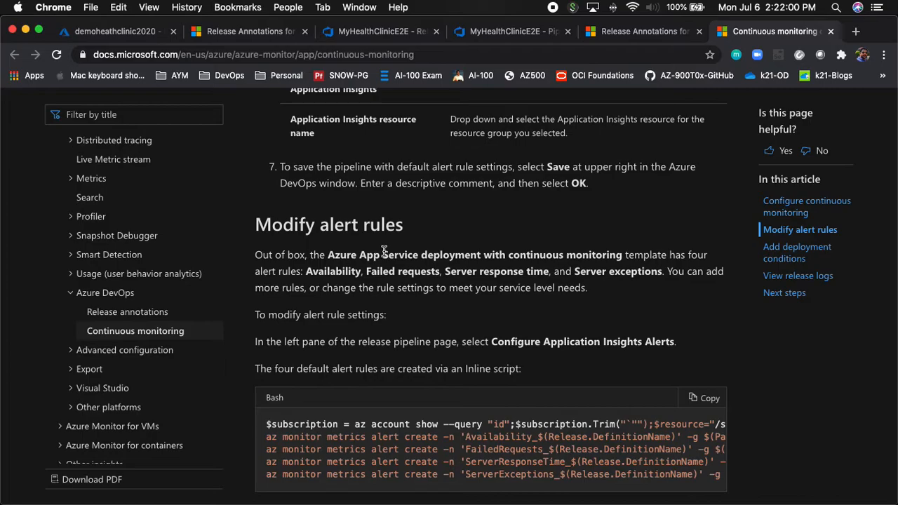
{"action": "scroll", "coordinate": [385, 251], "scroll_direction": "up", "scroll_amount": 10}
{"action": "scroll", "coordinate": [384, 251], "scroll_direction": "up", "scroll_amount": 4}
{"action": "scroll", "coordinate": [383, 250], "scroll_direction": "down", "scroll_amount": 4}
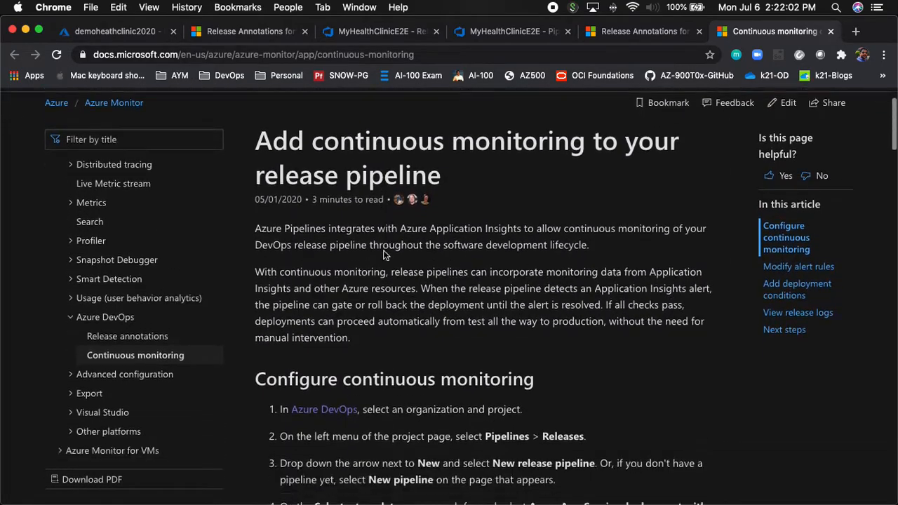
{"action": "scroll", "coordinate": [384, 250], "scroll_direction": "down", "scroll_amount": 5}
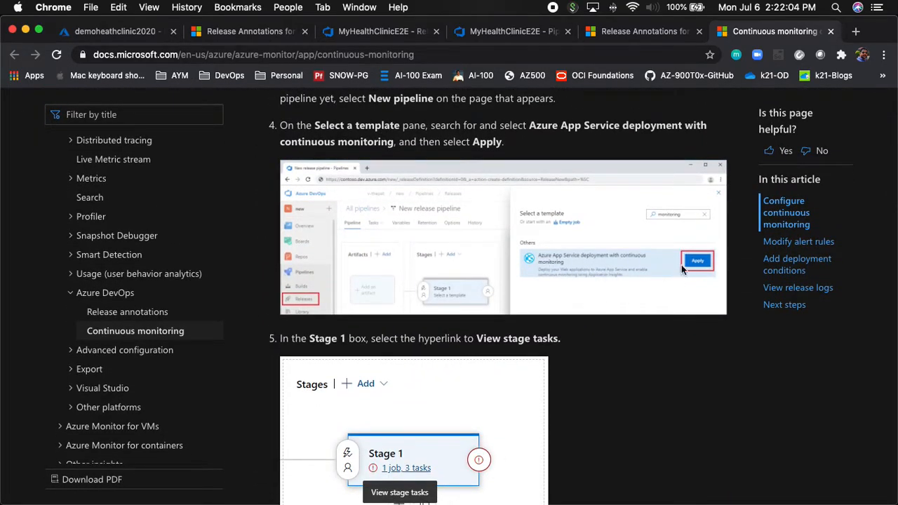
{"action": "scroll", "coordinate": [500, 378], "scroll_direction": "down", "scroll_amount": 3}
{"action": "scroll", "coordinate": [500, 378], "scroll_direction": "down", "scroll_amount": 15}
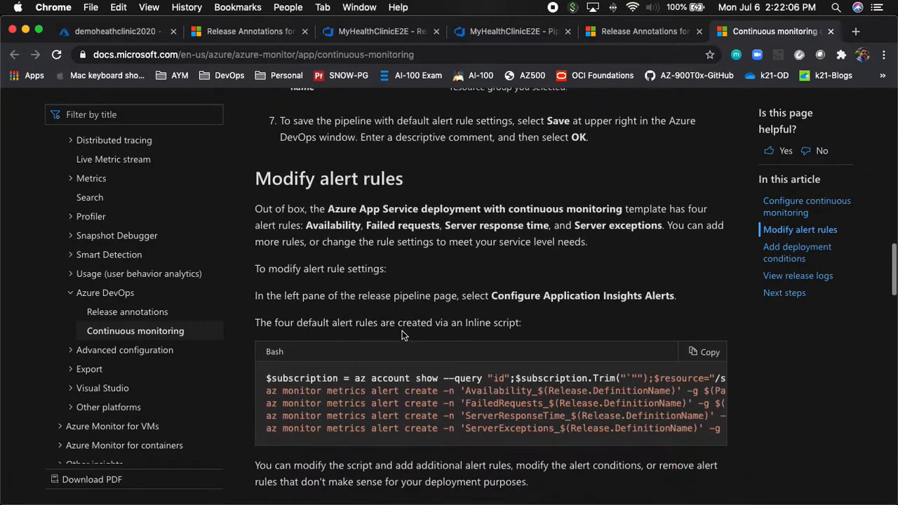
{"action": "left_click_drag", "start_coordinate": [266, 248], "coordinate": [693, 300]}
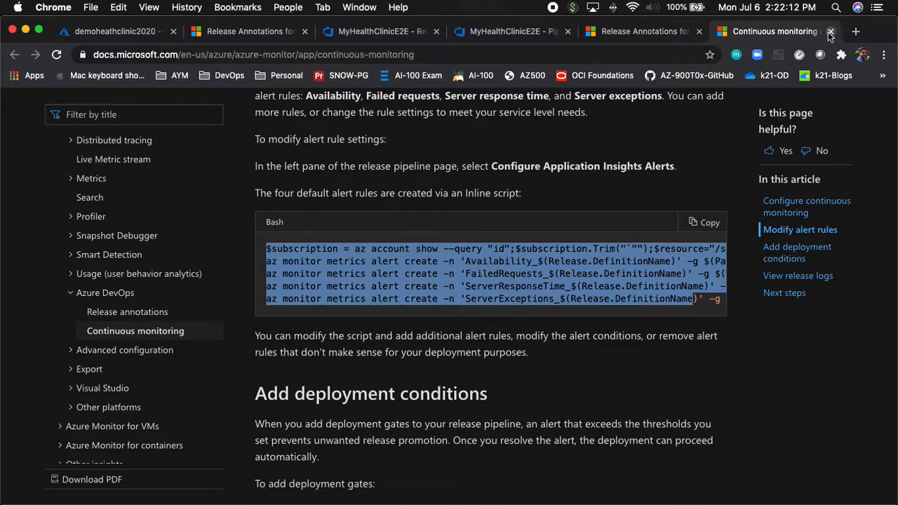
Step: Close the continuous monitoring article and open the DemoHeathClinic2020 project overview, leaving the release pipeline editor without saving the incomplete Release Annotation task
{"action": "left_click", "coordinate": [831, 32]}
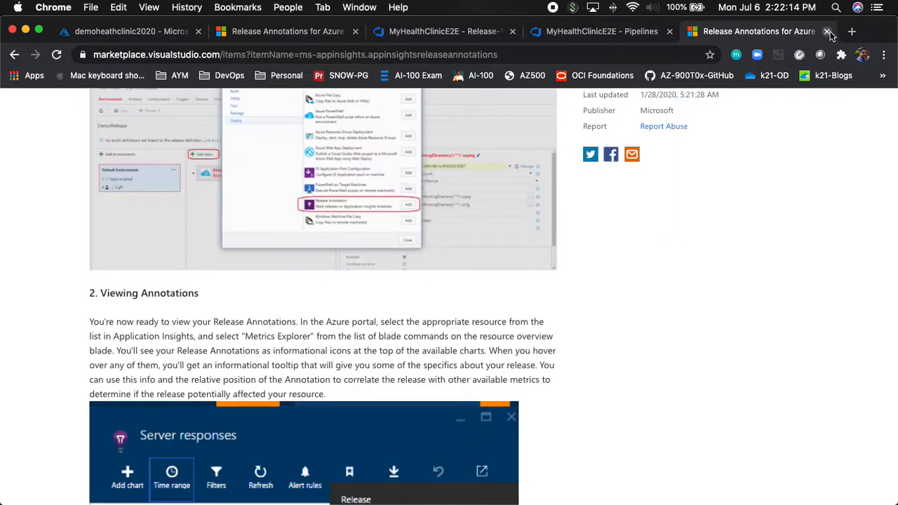
{"action": "left_click", "coordinate": [429, 33]}
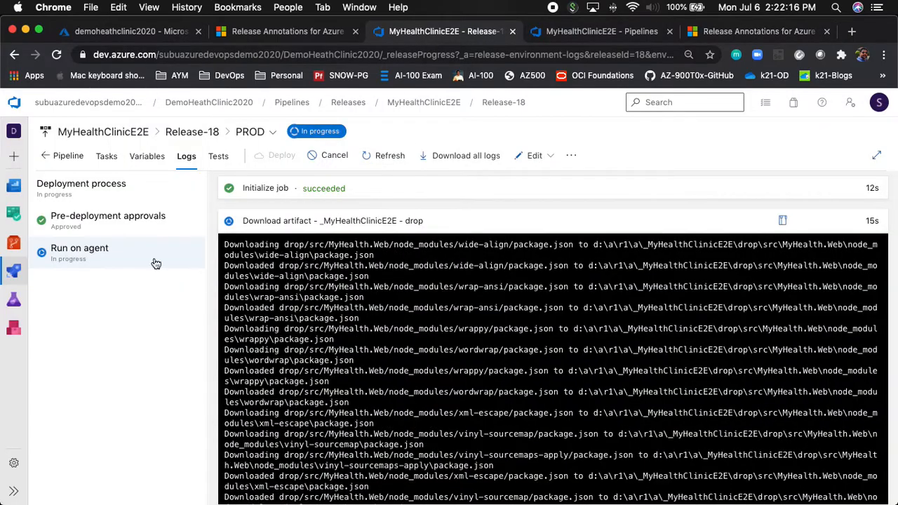
{"action": "left_click", "coordinate": [567, 33]}
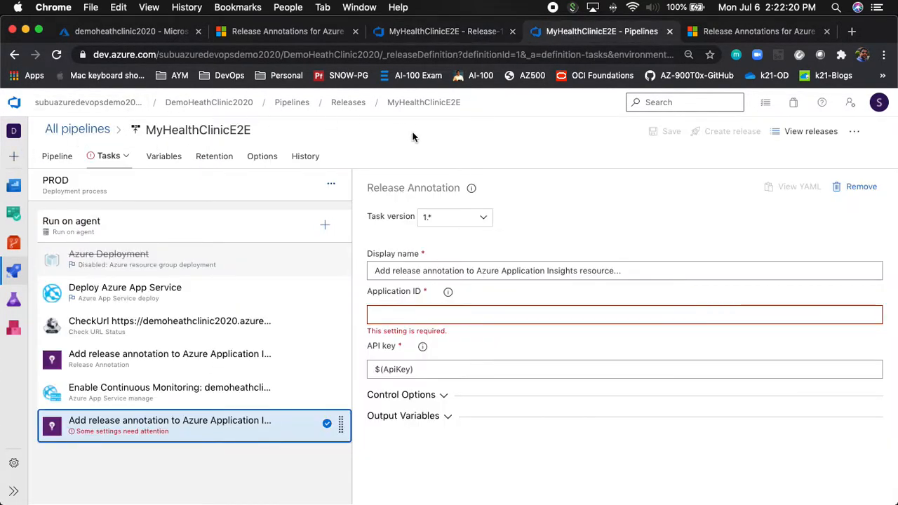
{"action": "left_click", "coordinate": [226, 109]}
{"action": "left_click", "coordinate": [486, 327]}
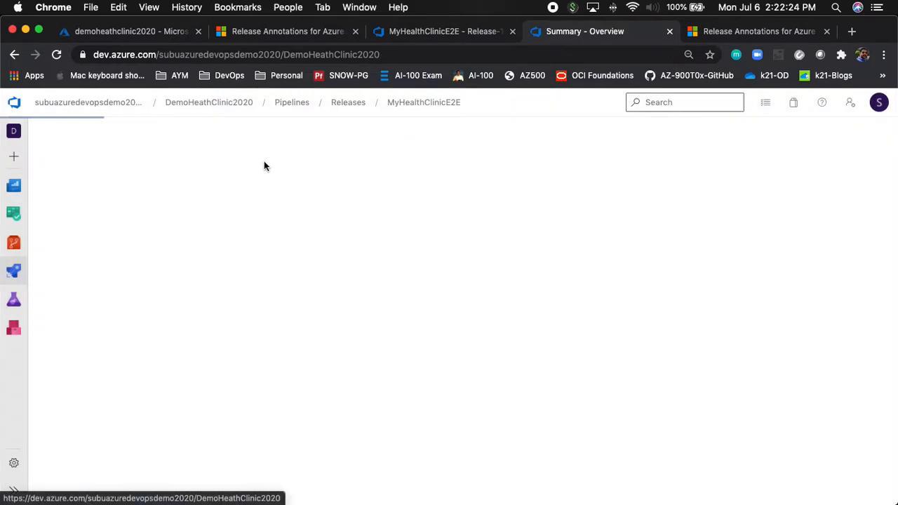
Step: Open the DemoHeathClinic2020 Team Overview dashboard from the project navigation and collapse the navigation again
{"action": "left_click", "coordinate": [5, 184]}
{"action": "left_click", "coordinate": [13, 491]}
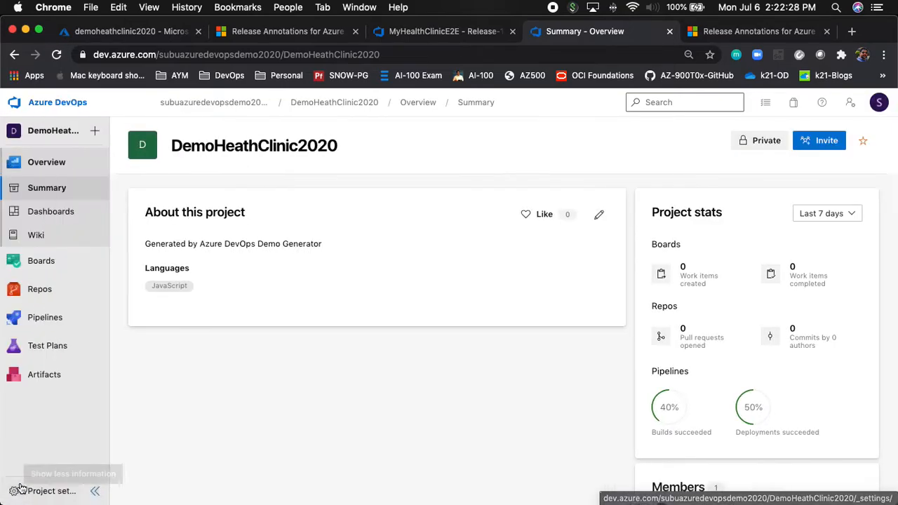
{"action": "left_click", "coordinate": [73, 189]}
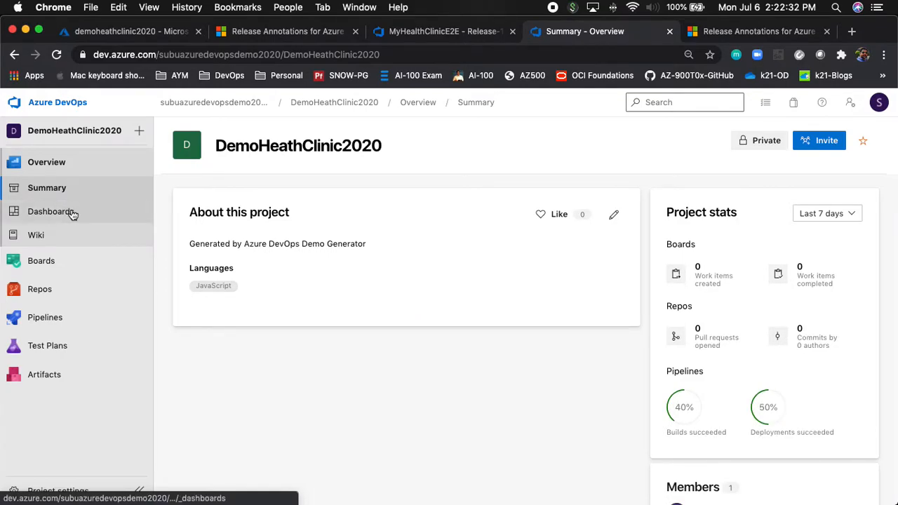
{"action": "left_click", "coordinate": [73, 212]}
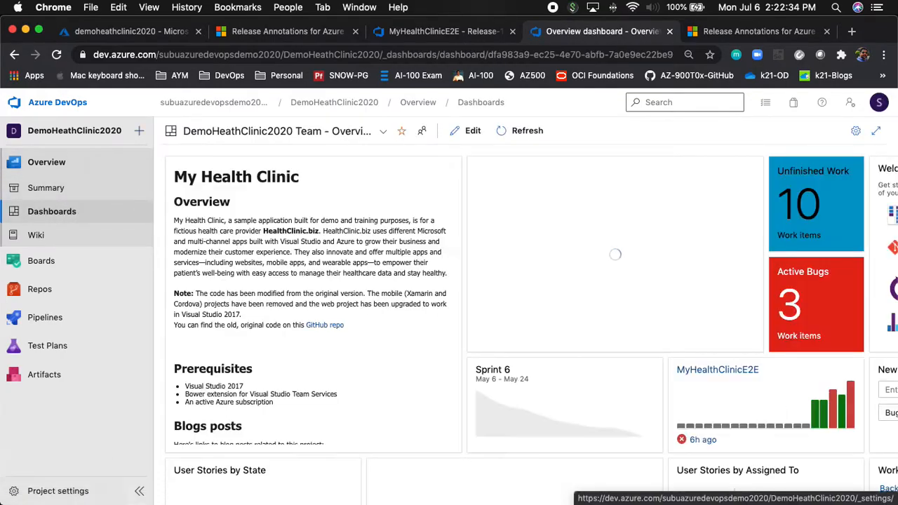
{"action": "left_click", "coordinate": [139, 491]}
Step: Review the team dashboard's existing widgets, start editing it, and select the Azure Application Insights Chart widget in the widget catalogue
{"action": "scroll", "coordinate": [584, 312], "scroll_direction": "down", "scroll_amount": 2}
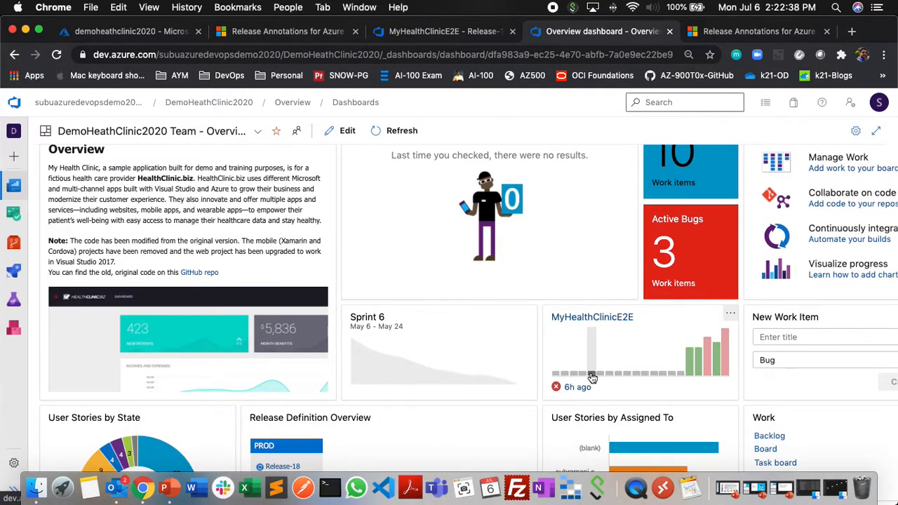
{"action": "scroll", "coordinate": [592, 377], "scroll_direction": "down", "scroll_amount": 5}
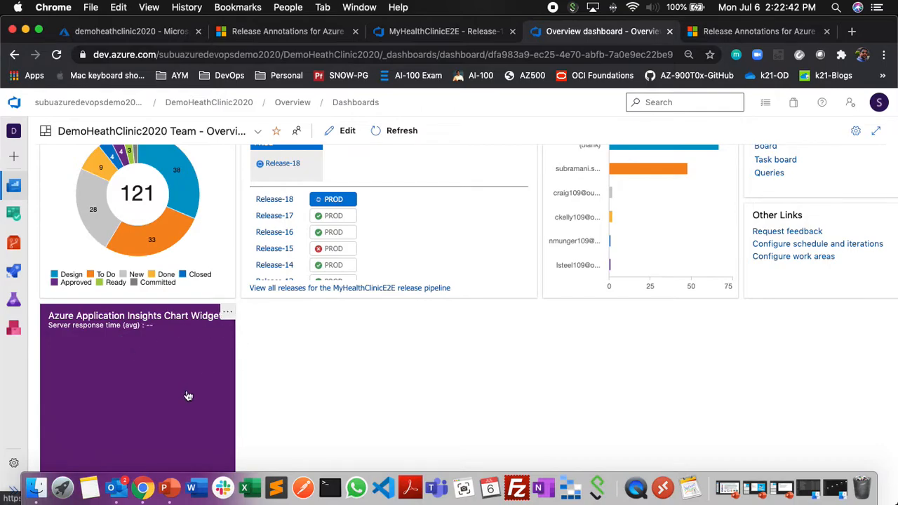
{"action": "scroll", "coordinate": [525, 354], "scroll_direction": "up", "scroll_amount": 6}
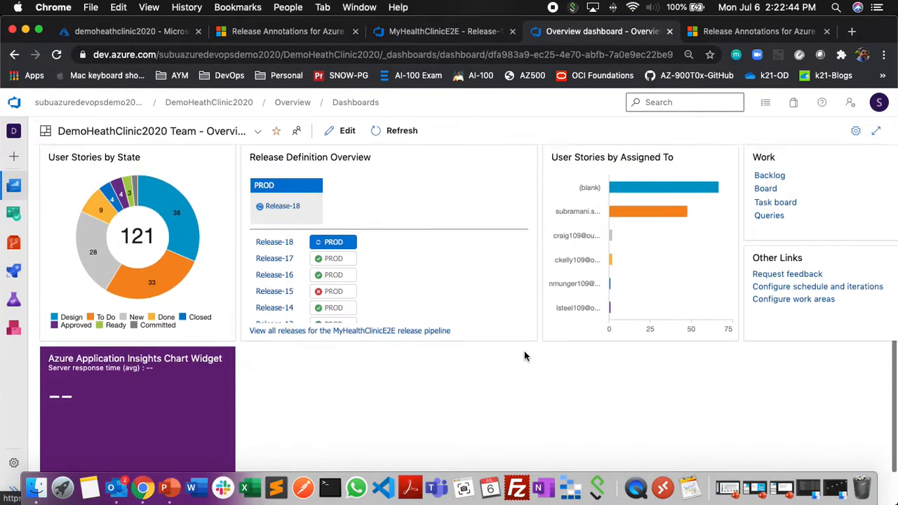
{"action": "scroll", "coordinate": [604, 342], "scroll_direction": "right", "scroll_amount": 3}
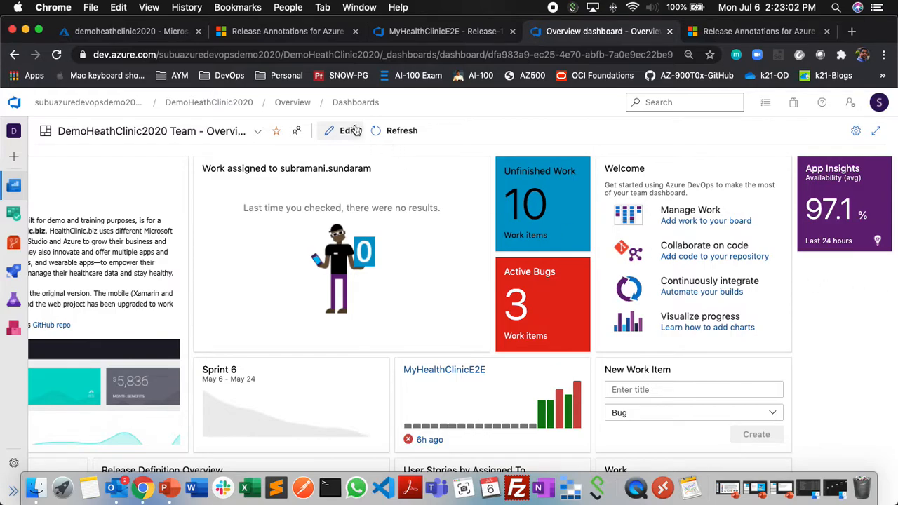
{"action": "left_click", "coordinate": [348, 131]}
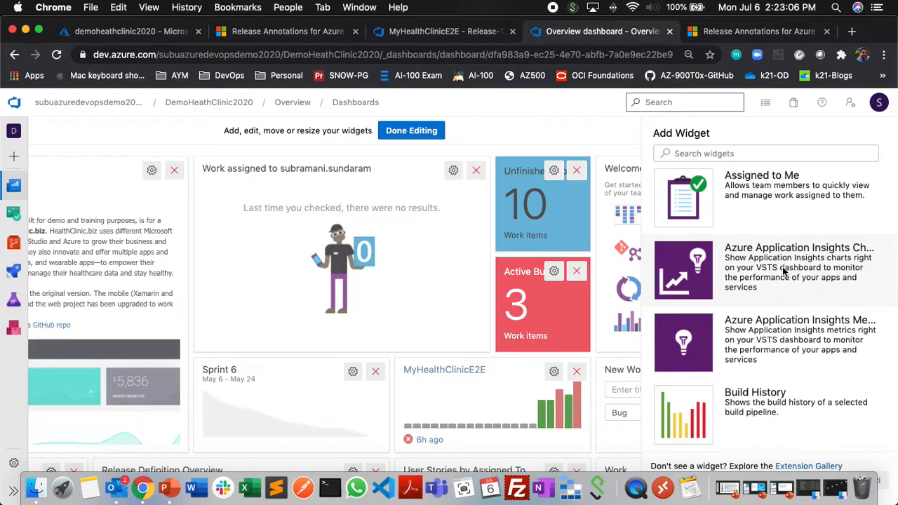
{"action": "scroll", "coordinate": [786, 316], "scroll_direction": "down", "scroll_amount": 2}
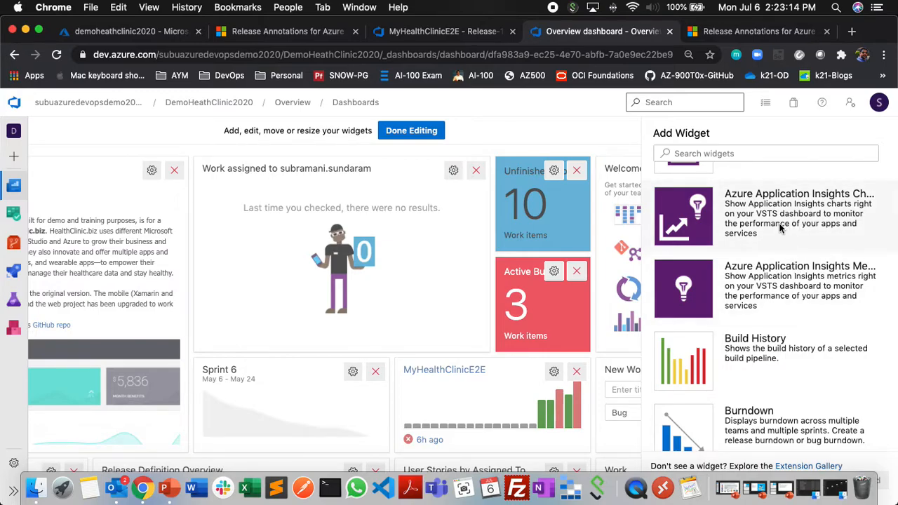
{"action": "scroll", "coordinate": [828, 392], "scroll_direction": "down", "scroll_amount": 4}
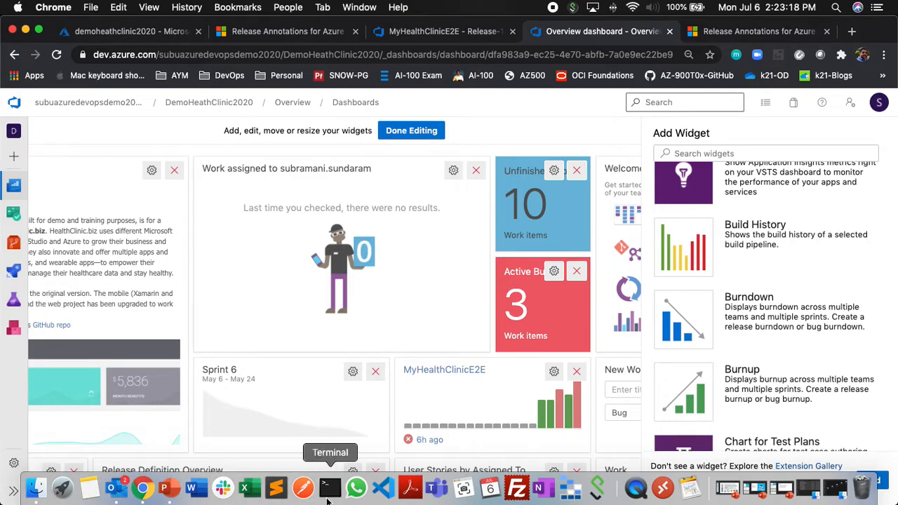
Step: Check the arrangement of the connected displays in System Preferences and quit it
{"action": "left_click", "coordinate": [19, 10]}
{"action": "left_click", "coordinate": [70, 40]}
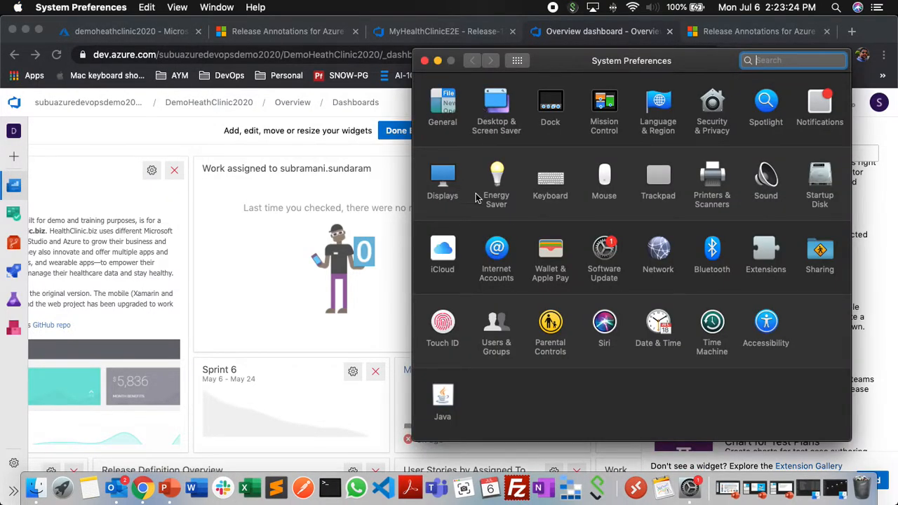
{"action": "left_click", "coordinate": [475, 199]}
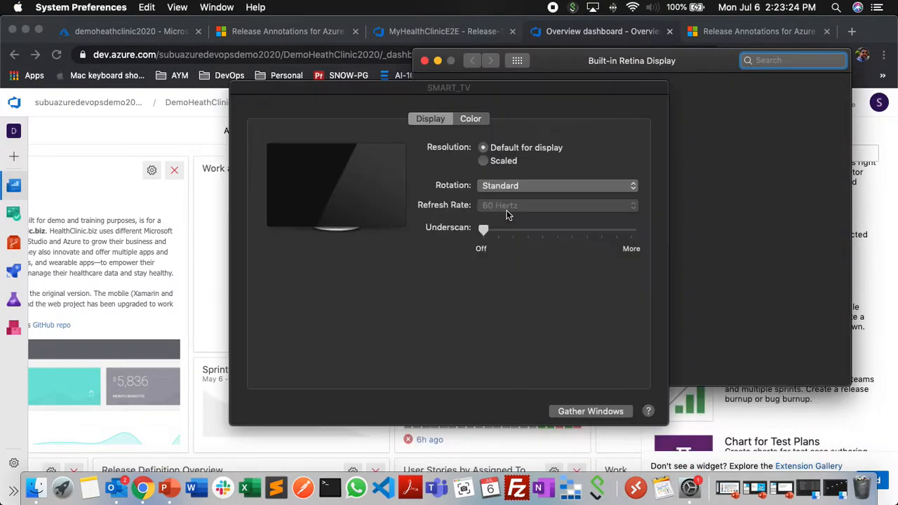
{"action": "left_click", "coordinate": [594, 98]}
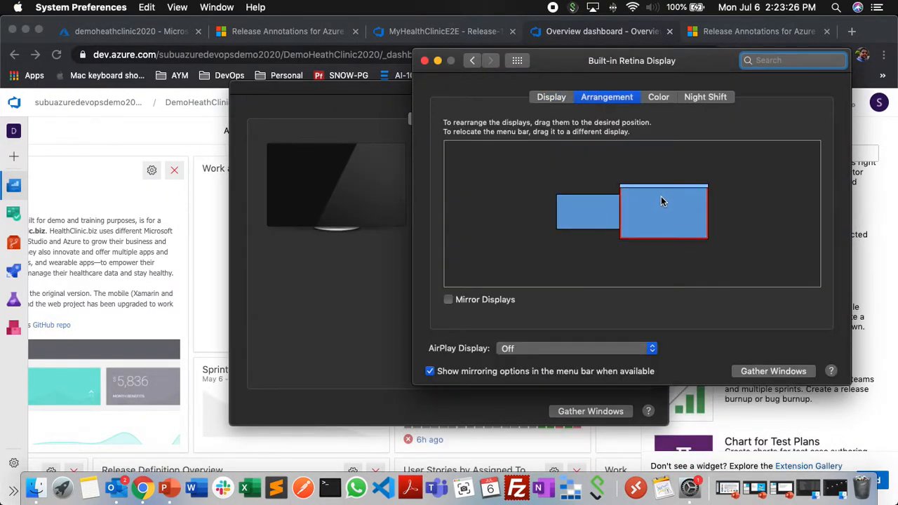
{"action": "key", "text": "super+q"}
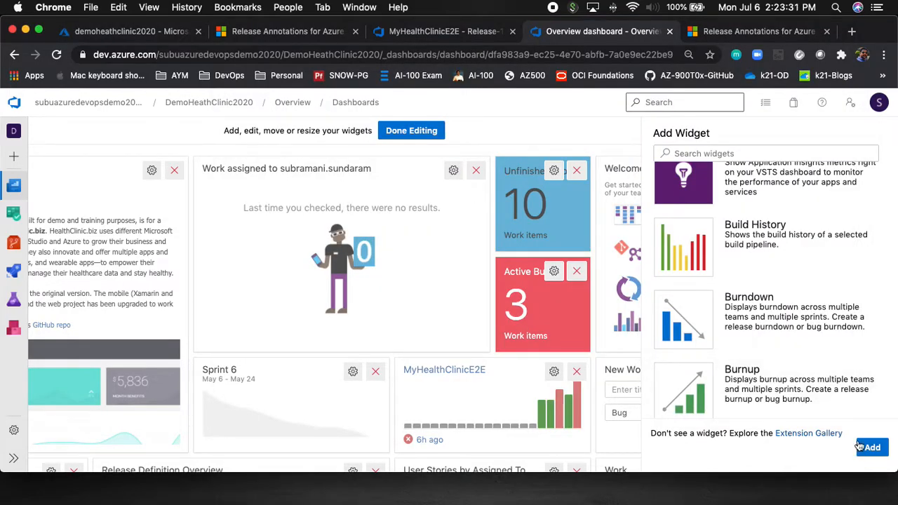
Step: Add two Azure Application Insights Chart widgets to the team dashboard and finish editing
{"action": "scroll", "coordinate": [888, 414], "scroll_direction": "up", "scroll_amount": 2}
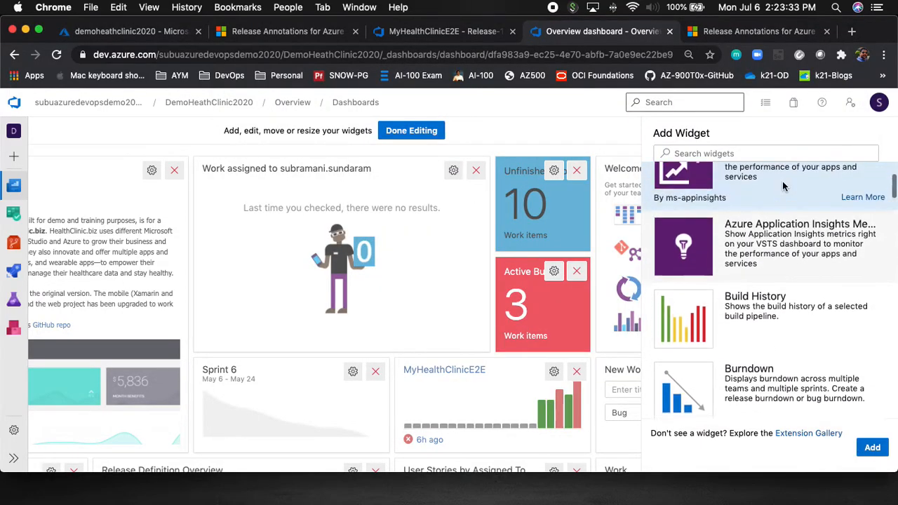
{"action": "left_click", "coordinate": [873, 447]}
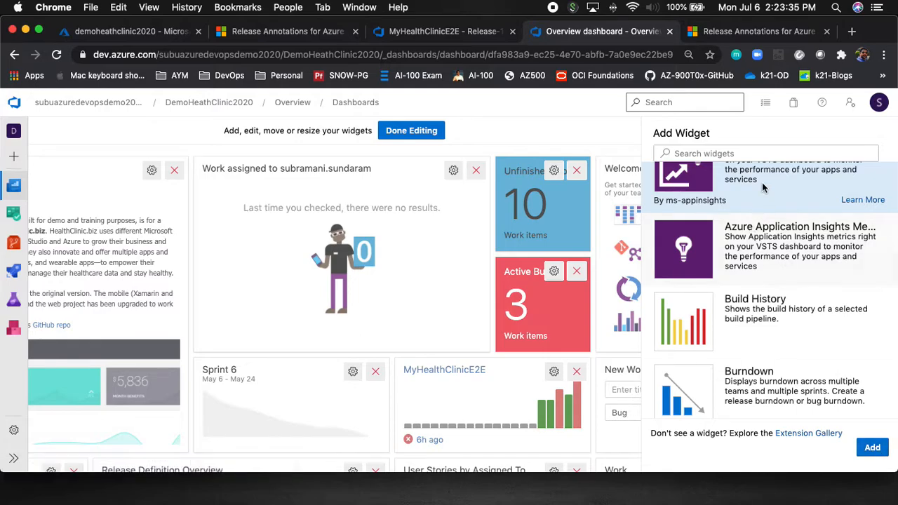
{"action": "left_click", "coordinate": [411, 130]}
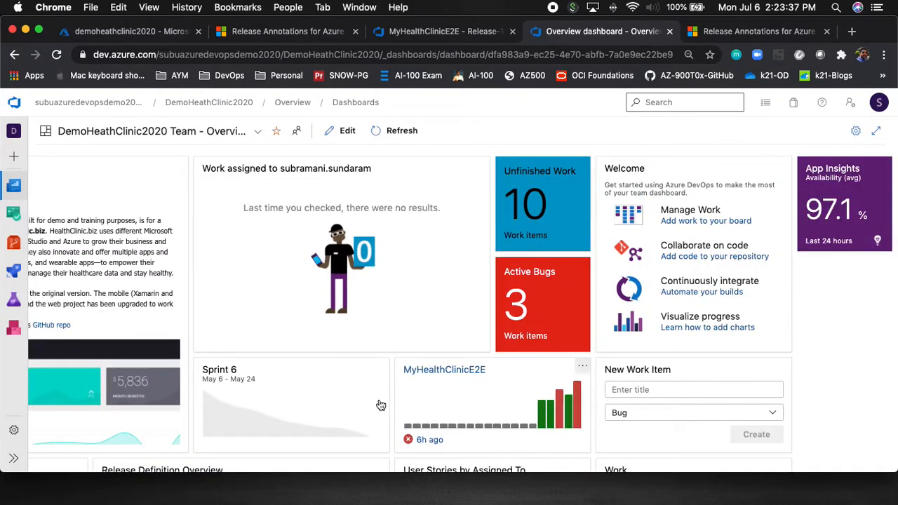
Step: Open the configuration of the first newly added Azure Application Insights Chart widget, ready at its Application Id
{"action": "scroll", "coordinate": [363, 385], "scroll_direction": "down", "scroll_amount": 5}
{"action": "scroll", "coordinate": [363, 385], "scroll_direction": "down", "scroll_amount": 2}
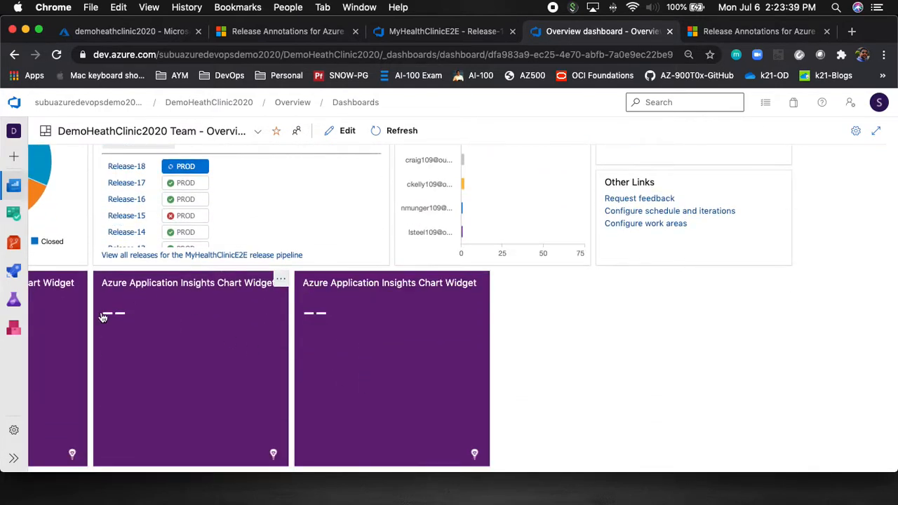
{"action": "scroll", "coordinate": [181, 338], "scroll_direction": "left", "scroll_amount": 3}
{"action": "scroll", "coordinate": [185, 338], "scroll_direction": "right", "scroll_amount": 1}
{"action": "scroll", "coordinate": [187, 338], "scroll_direction": "right", "scroll_amount": 4}
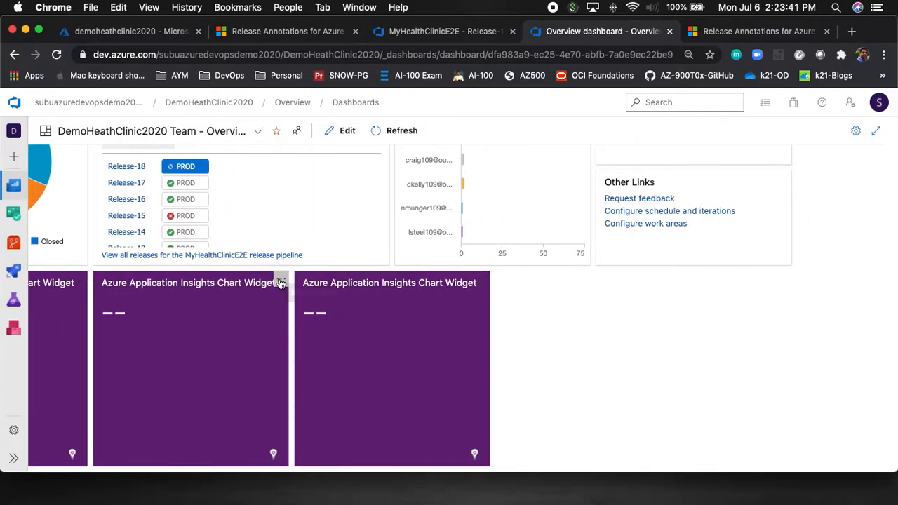
{"action": "left_click", "coordinate": [281, 279]}
{"action": "left_click", "coordinate": [222, 301]}
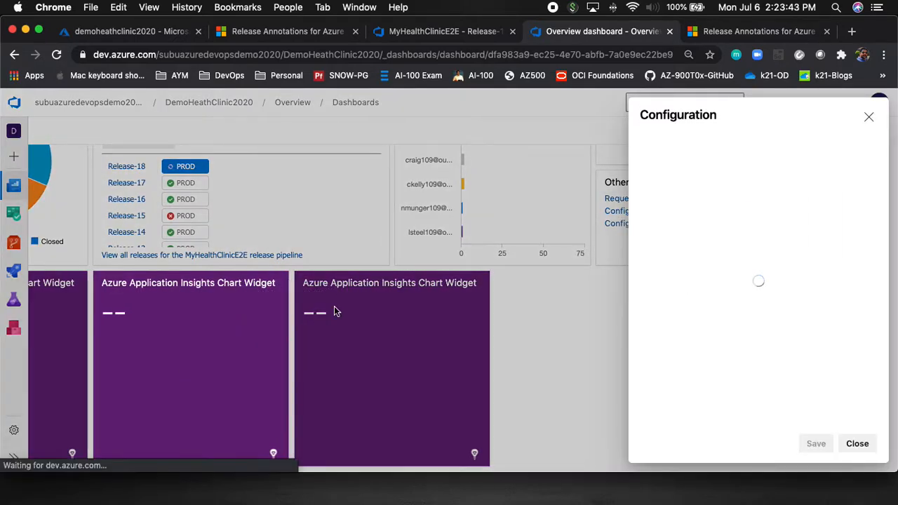
{"action": "scroll", "coordinate": [783, 272], "scroll_direction": "down", "scroll_amount": 2}
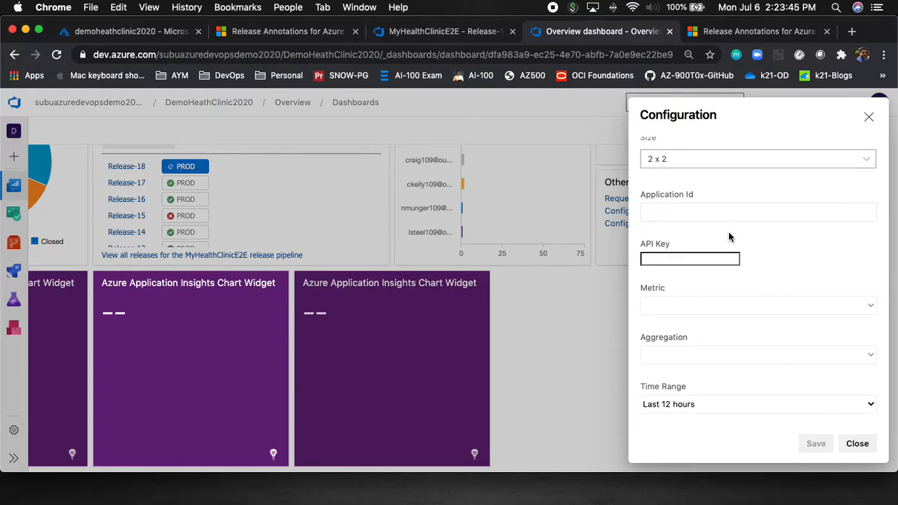
{"action": "left_click", "coordinate": [719, 213]}
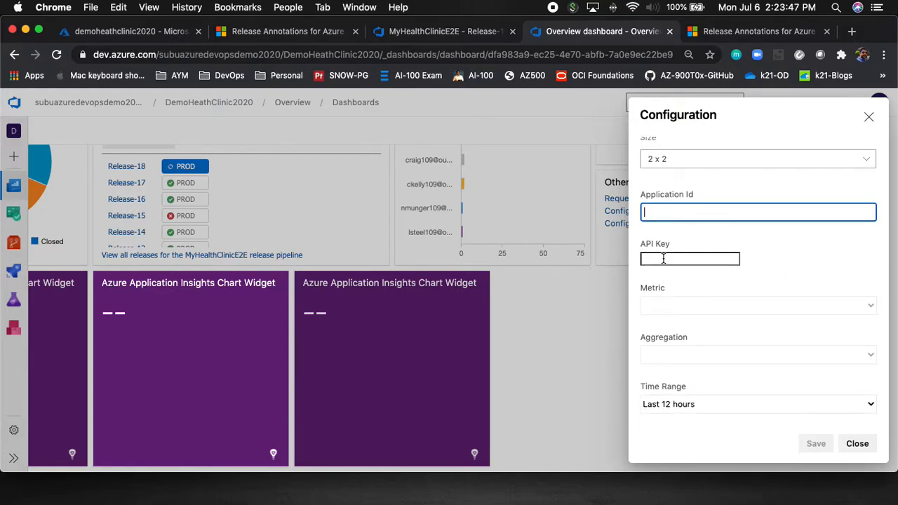
Step: Copy the Application ID from the PROD stage's release annotation task in the MyHealthClinicE2E pipeline into the chart widget's Application Id
{"action": "left_click", "coordinate": [442, 30]}
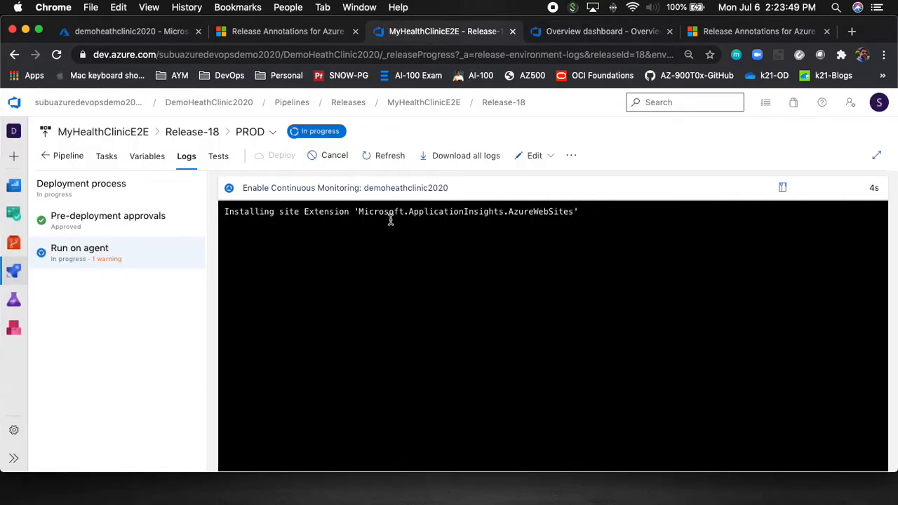
{"action": "left_click", "coordinate": [545, 158]}
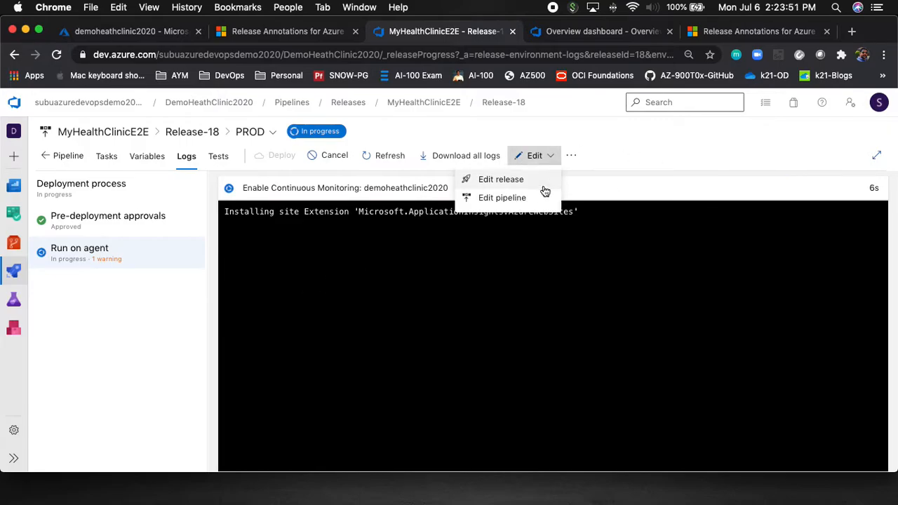
{"action": "left_click", "coordinate": [538, 197]}
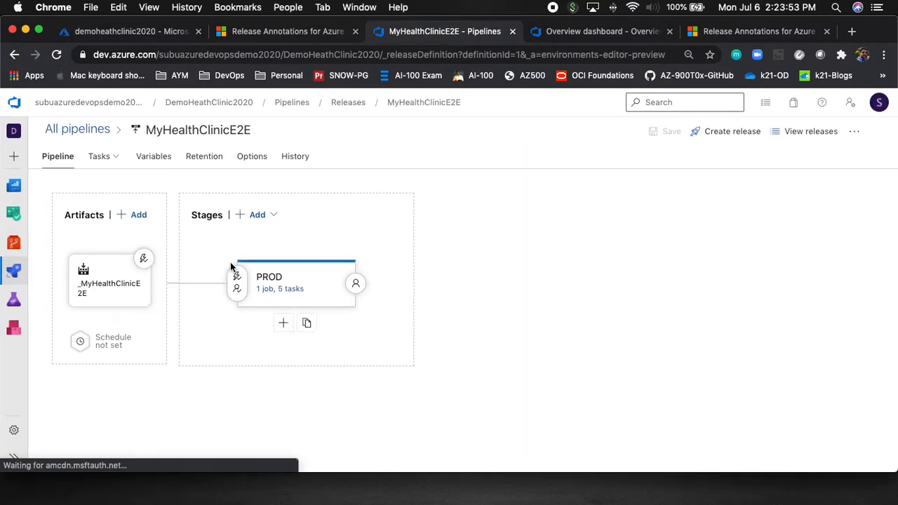
{"action": "left_click", "coordinate": [286, 293]}
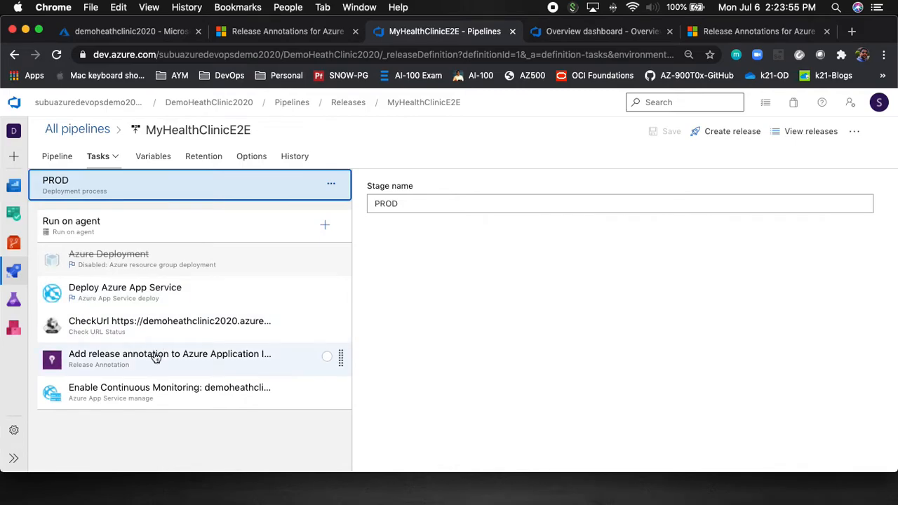
{"action": "left_click", "coordinate": [156, 355]}
{"action": "left_click", "coordinate": [572, 320]}
{"action": "key", "text": "super+a"}
{"action": "key", "text": "super+c"}
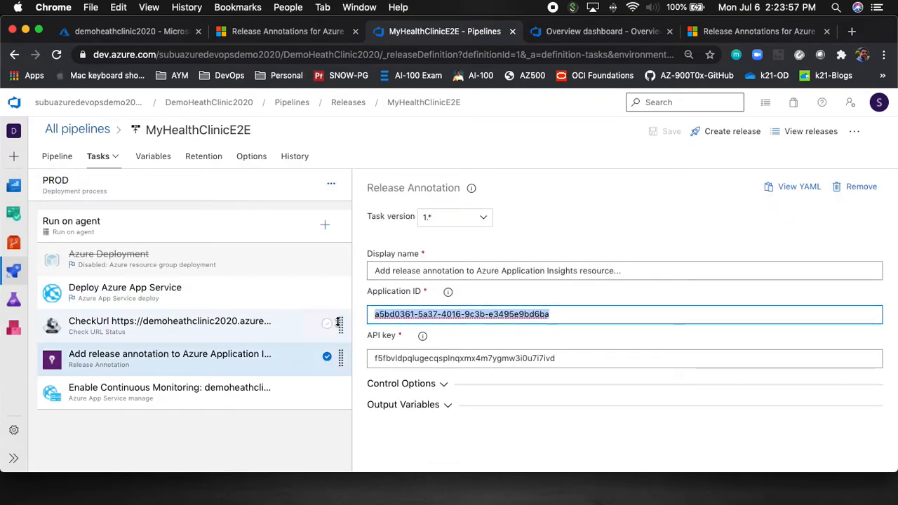
{"action": "left_click", "coordinate": [589, 33]}
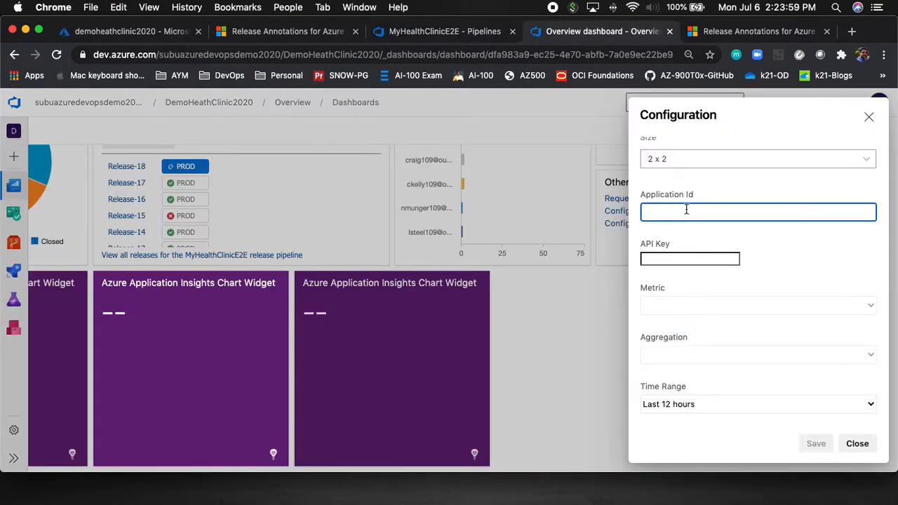
{"action": "key", "text": "super+v"}
Step: Copy the API key from the release annotation task and paste it as the chart widget's API Key
{"action": "left_click", "coordinate": [449, 32]}
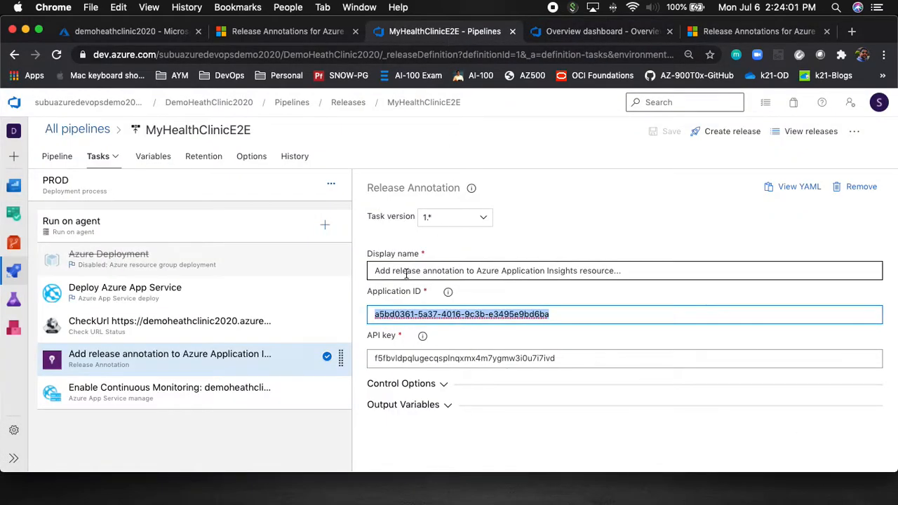
{"action": "left_click", "coordinate": [582, 356]}
{"action": "left_click_drag", "start_coordinate": [573, 359], "coordinate": [364, 358]}
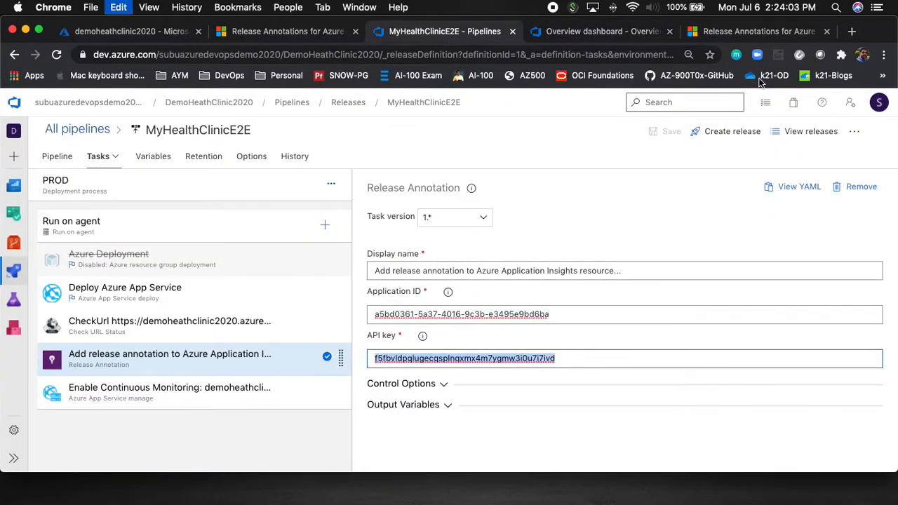
{"action": "left_click", "coordinate": [605, 32]}
{"action": "left_click", "coordinate": [672, 260]}
{"action": "key", "text": "super+v"}
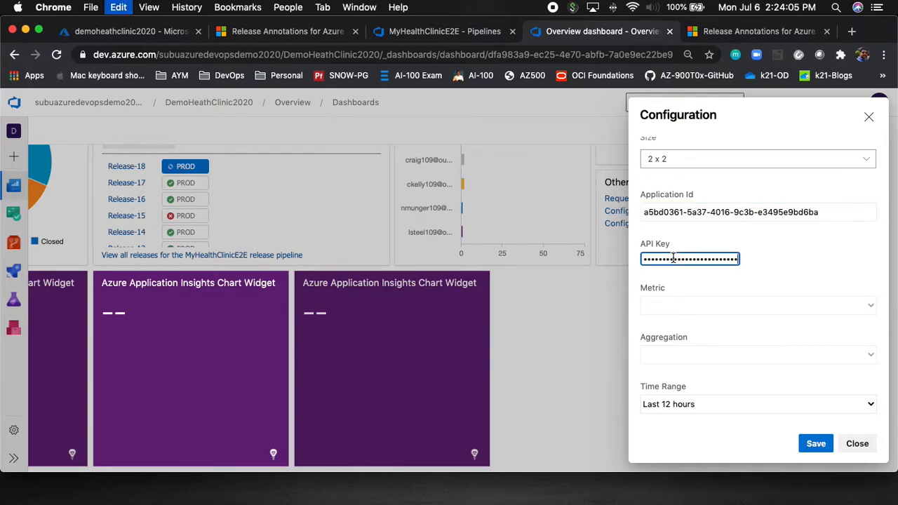
Step: Set the chart widget's metric to Process CPU and save its configuration
{"action": "scroll", "coordinate": [780, 301], "scroll_direction": "down", "scroll_amount": 1}
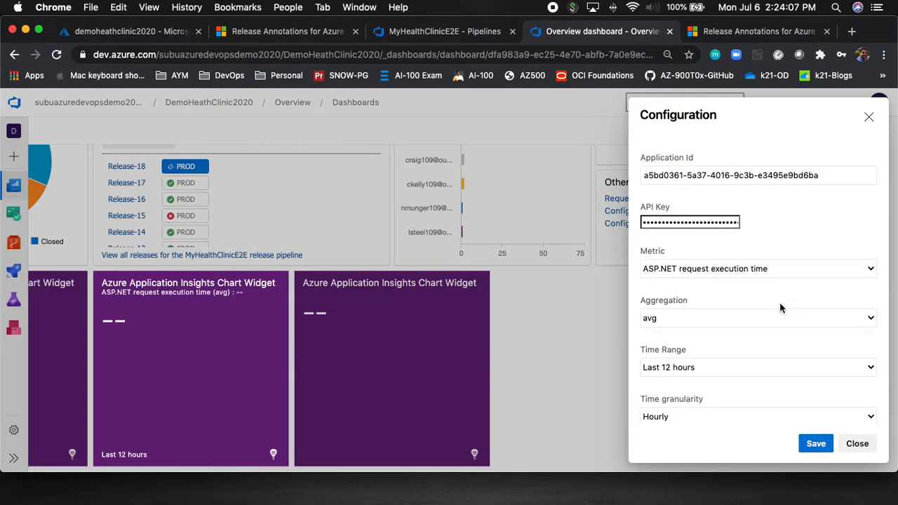
{"action": "left_click", "coordinate": [777, 268]}
{"action": "scroll", "coordinate": [706, 419], "scroll_direction": "down", "scroll_amount": 5}
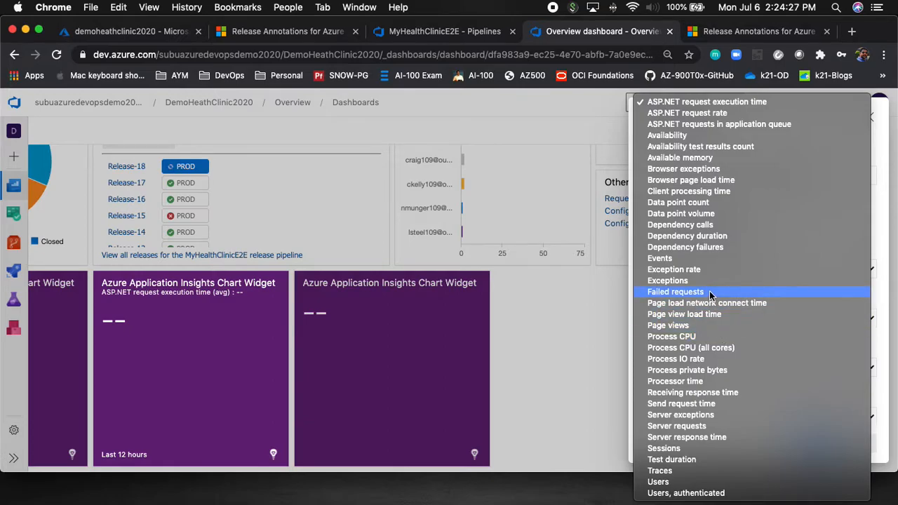
{"action": "left_click", "coordinate": [703, 337]}
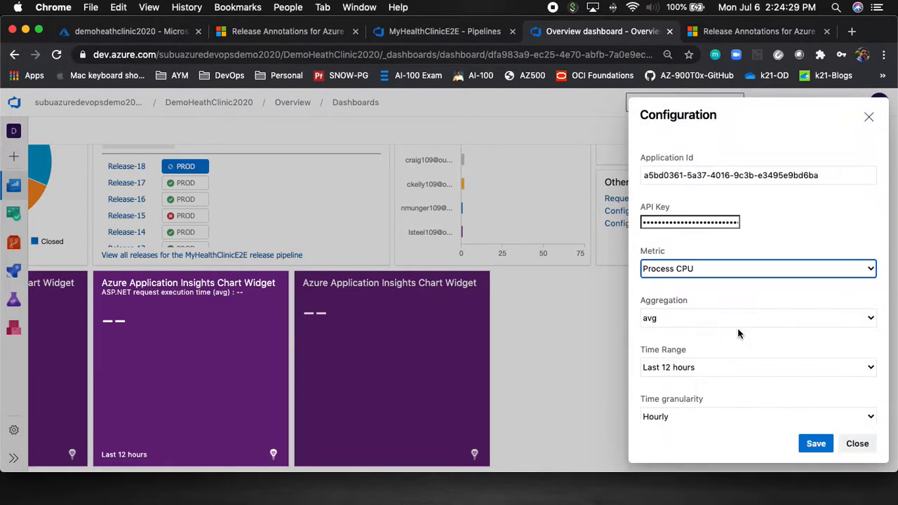
{"action": "scroll", "coordinate": [714, 323], "scroll_direction": "down", "scroll_amount": 1}
{"action": "scroll", "coordinate": [715, 325], "scroll_direction": "down", "scroll_amount": 3}
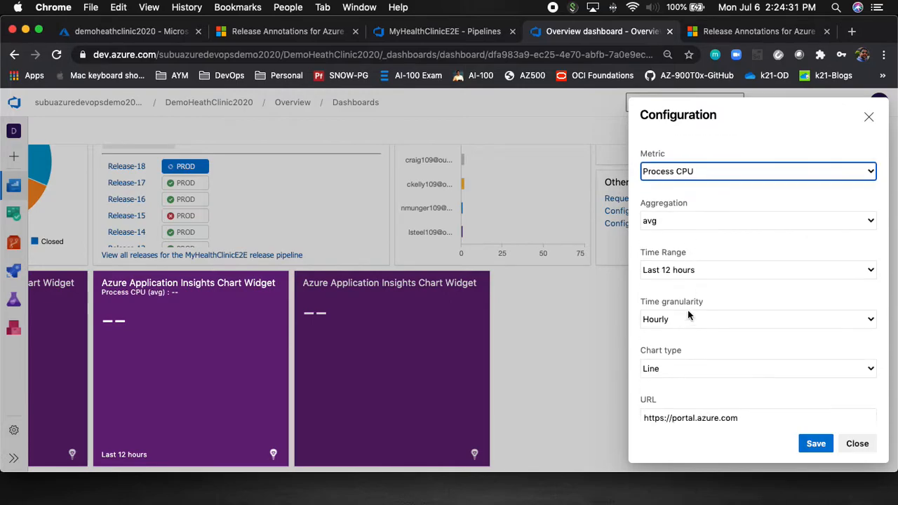
{"action": "left_click", "coordinate": [815, 445]}
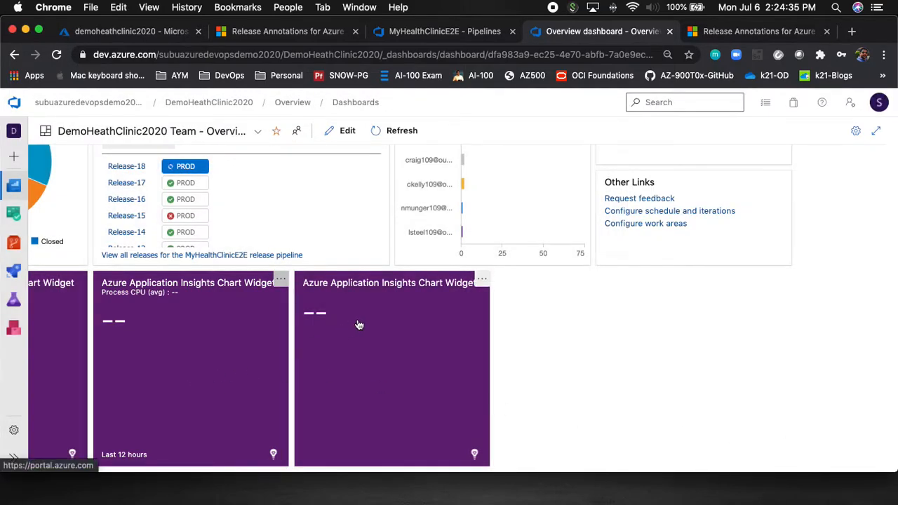
{"action": "scroll", "coordinate": [315, 354], "scroll_direction": "left", "scroll_amount": 4}
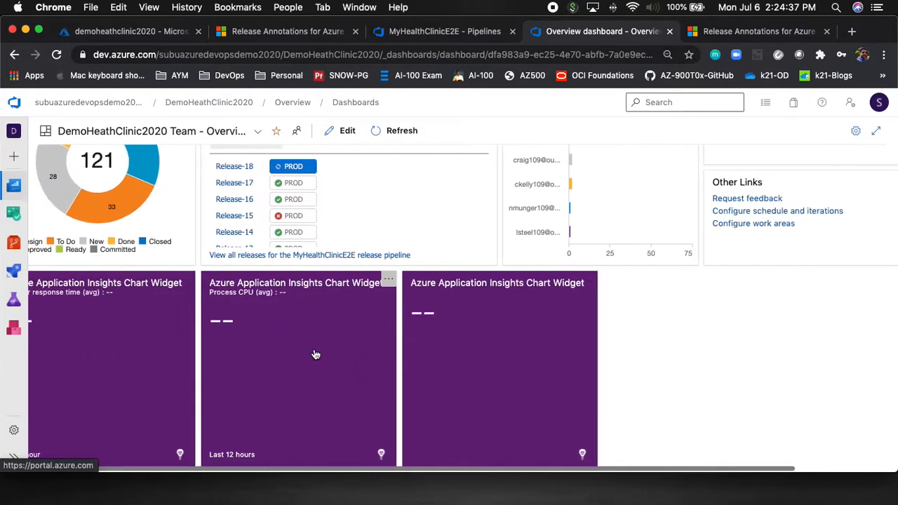
{"action": "scroll", "coordinate": [314, 354], "scroll_direction": "left", "scroll_amount": 1}
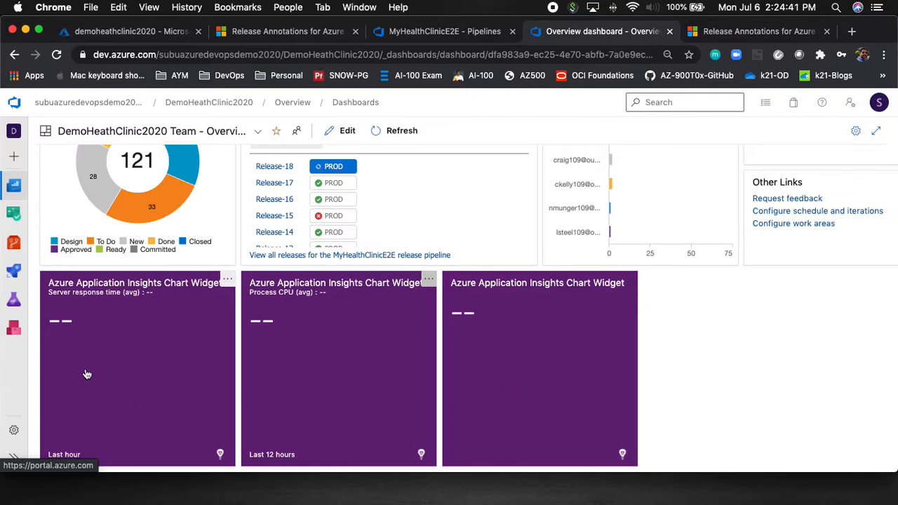
Step: Examine the Enable Continuous Monitoring task's log in the PROD deployment of Release-18, including its web test and App Service lines
{"action": "left_click", "coordinate": [477, 36]}
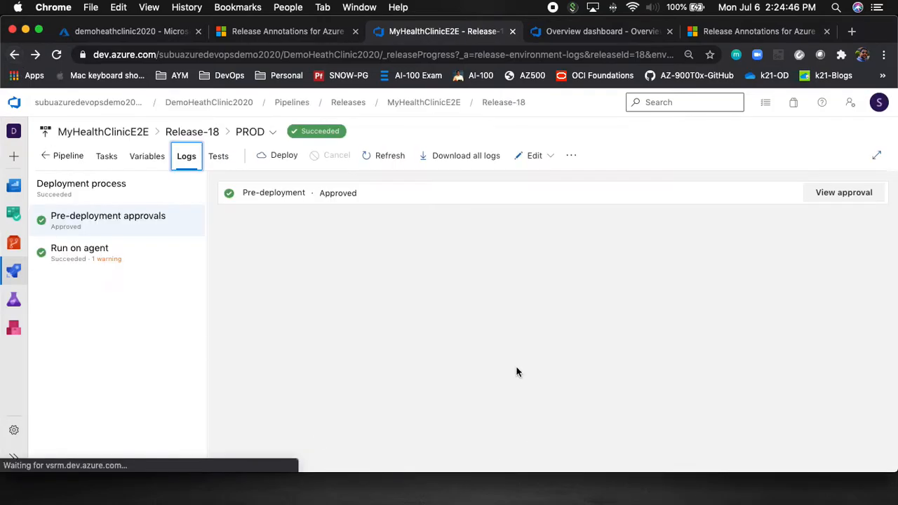
{"action": "left_click", "coordinate": [192, 266]}
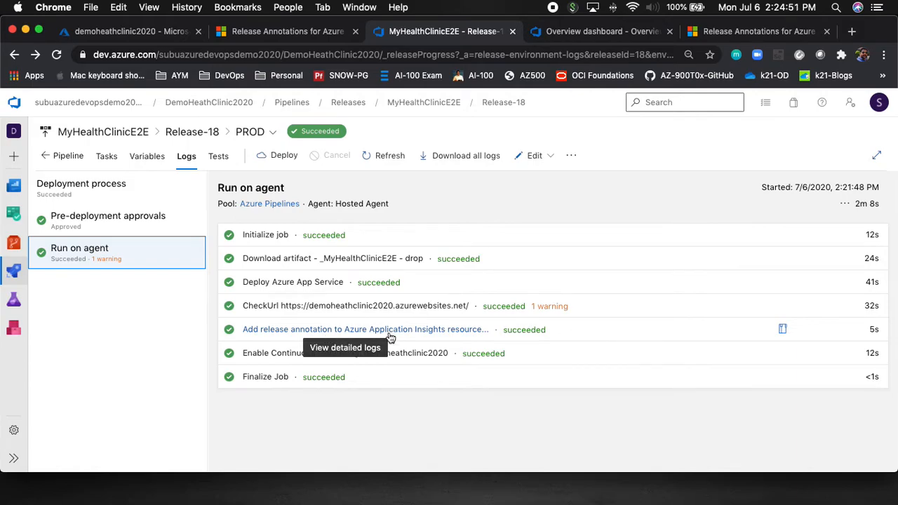
{"action": "left_click", "coordinate": [288, 356]}
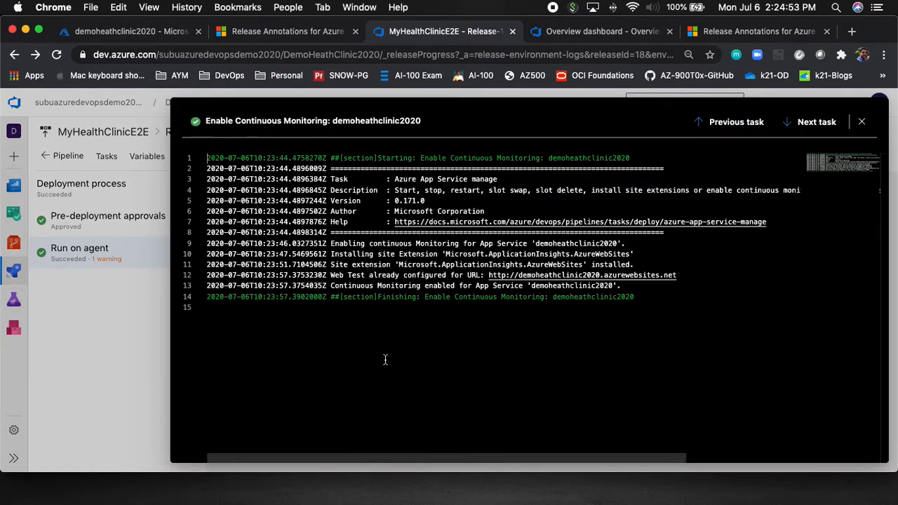
{"action": "left_click_drag", "start_coordinate": [330, 275], "coordinate": [699, 274]}
{"action": "left_click_drag", "start_coordinate": [402, 285], "coordinate": [623, 285]}
{"action": "left_click", "coordinate": [590, 286]}
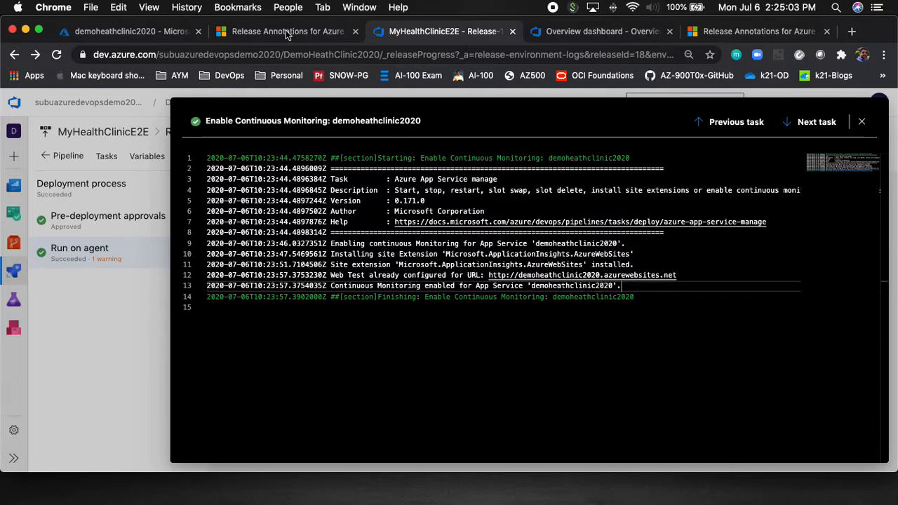
Step: Set the Overview dashboard to refresh automatically every 5 minutes and save its settings
{"action": "left_click", "coordinate": [602, 31]}
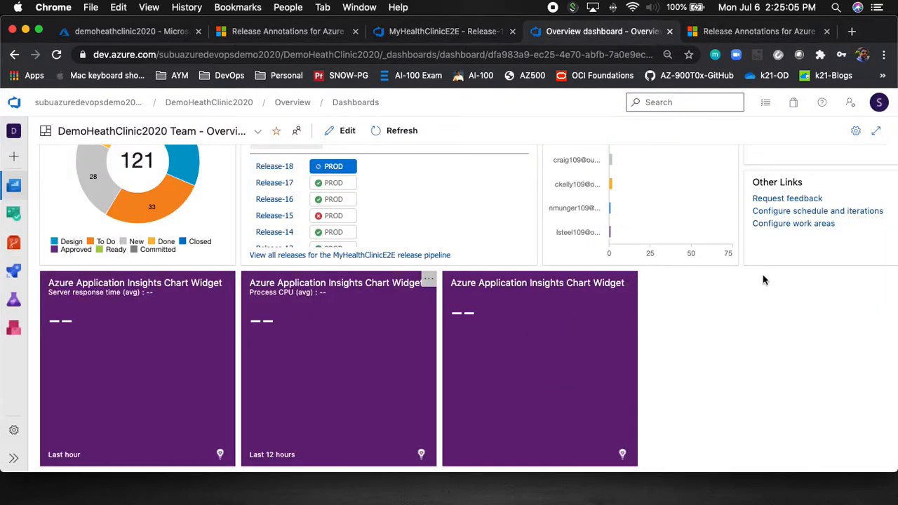
{"action": "scroll", "coordinate": [749, 282], "scroll_direction": "up", "scroll_amount": 10}
{"action": "scroll", "coordinate": [778, 273], "scroll_direction": "right", "scroll_amount": 4}
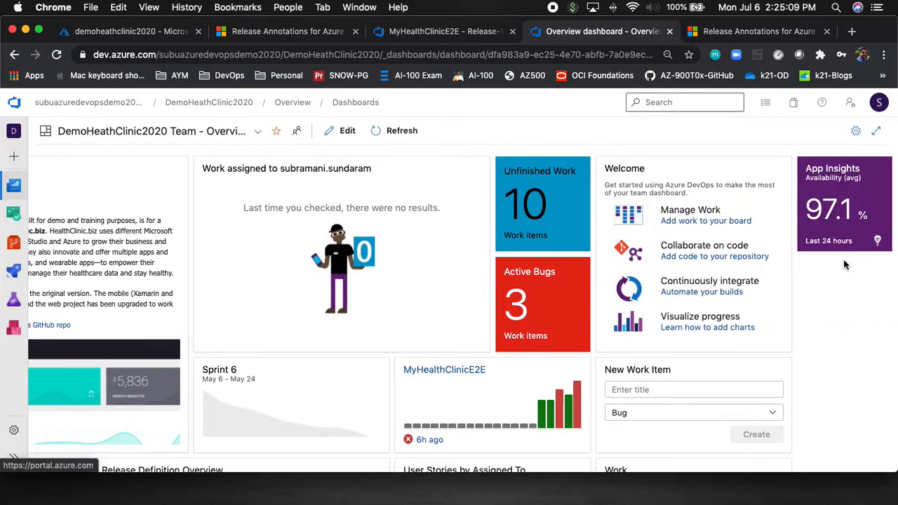
{"action": "left_click", "coordinate": [855, 131]}
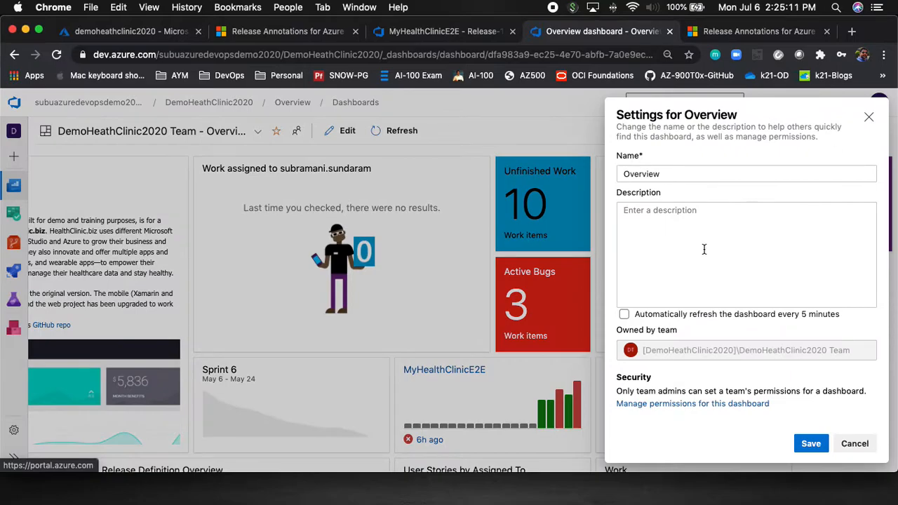
{"action": "left_click", "coordinate": [624, 314]}
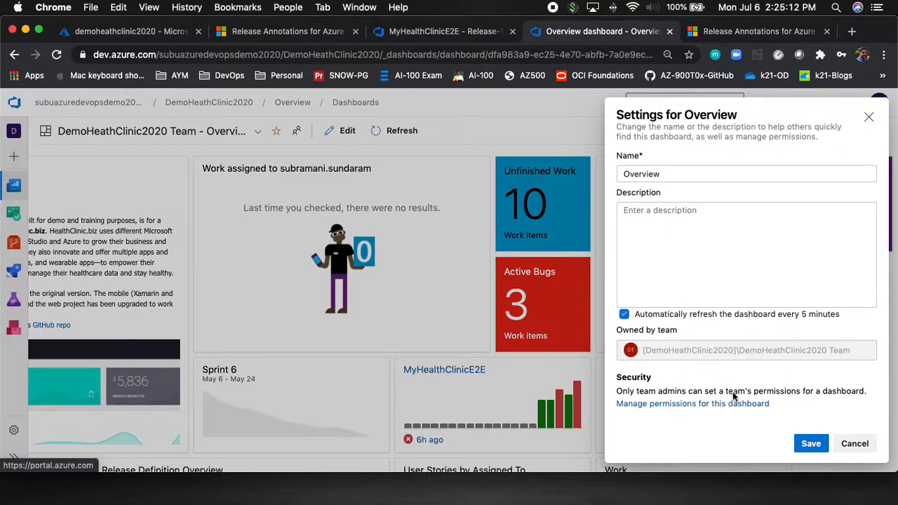
{"action": "left_click", "coordinate": [822, 451]}
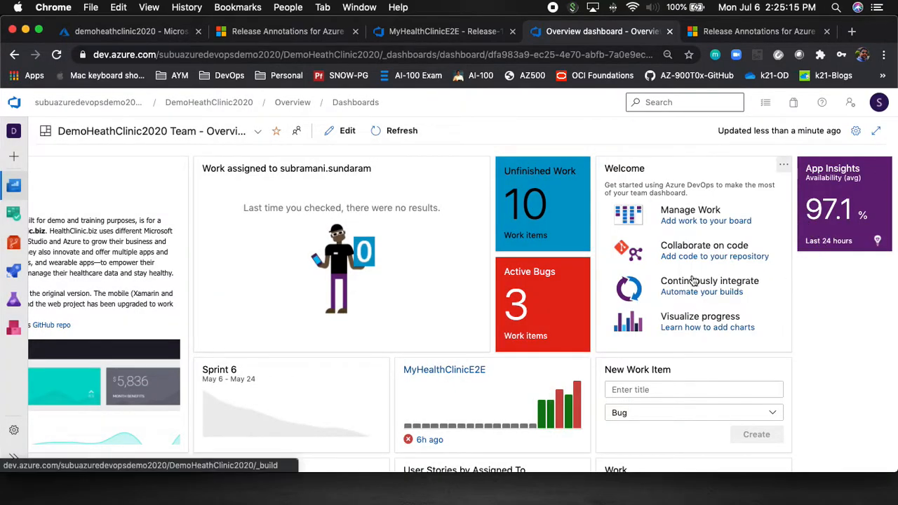
{"action": "left_click", "coordinate": [427, 32]}
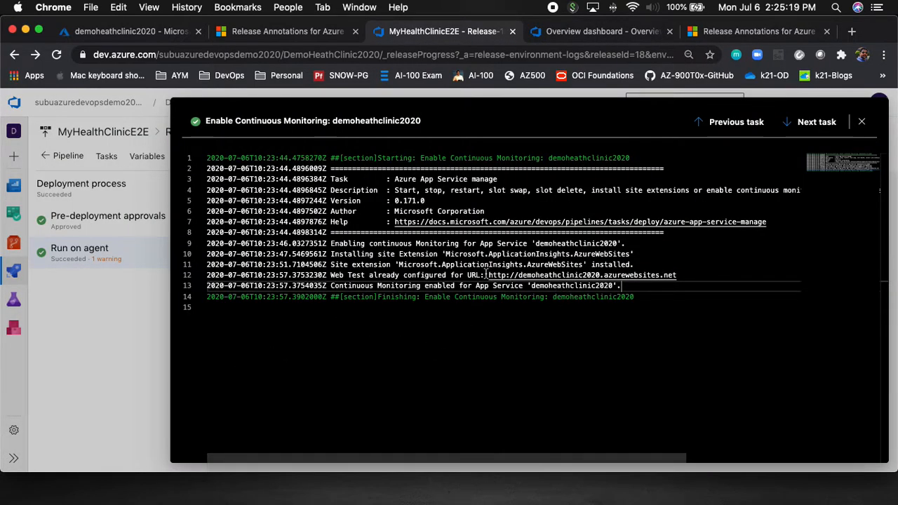
{"action": "left_click_drag", "start_coordinate": [489, 273], "coordinate": [674, 274]}
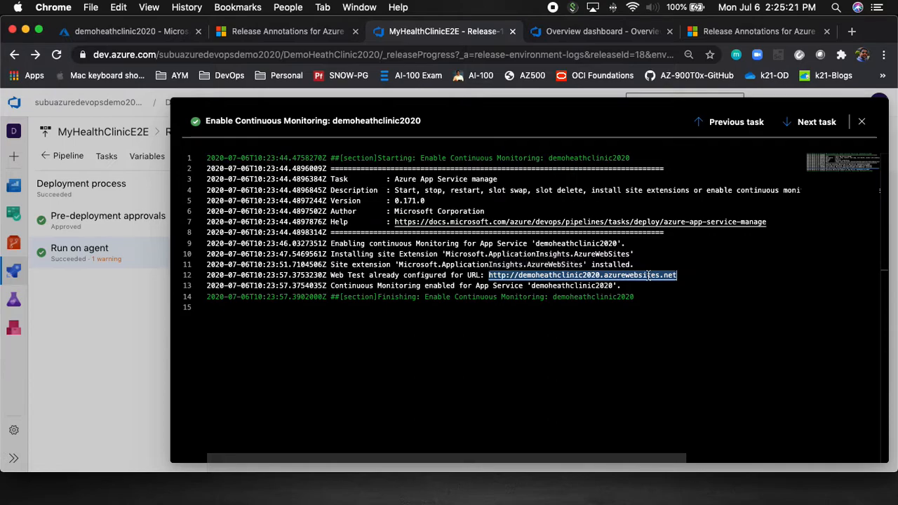
{"action": "key", "text": "super+c"}
{"action": "left_click", "coordinate": [848, 33]}
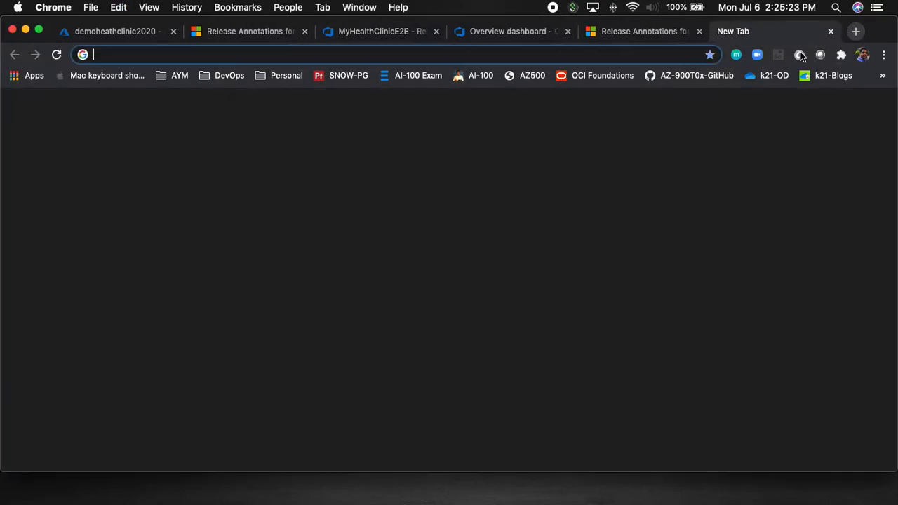
{"action": "key", "text": "super+v"}
{"action": "key", "text": "Return"}
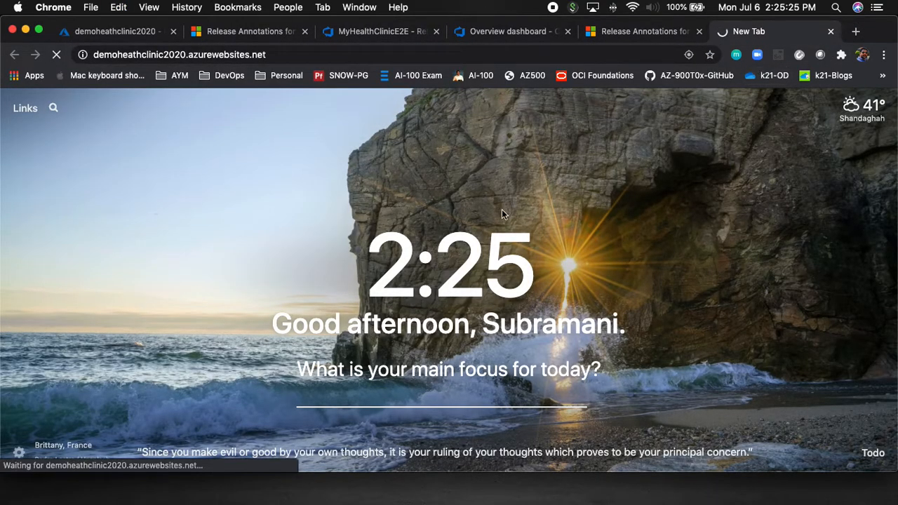